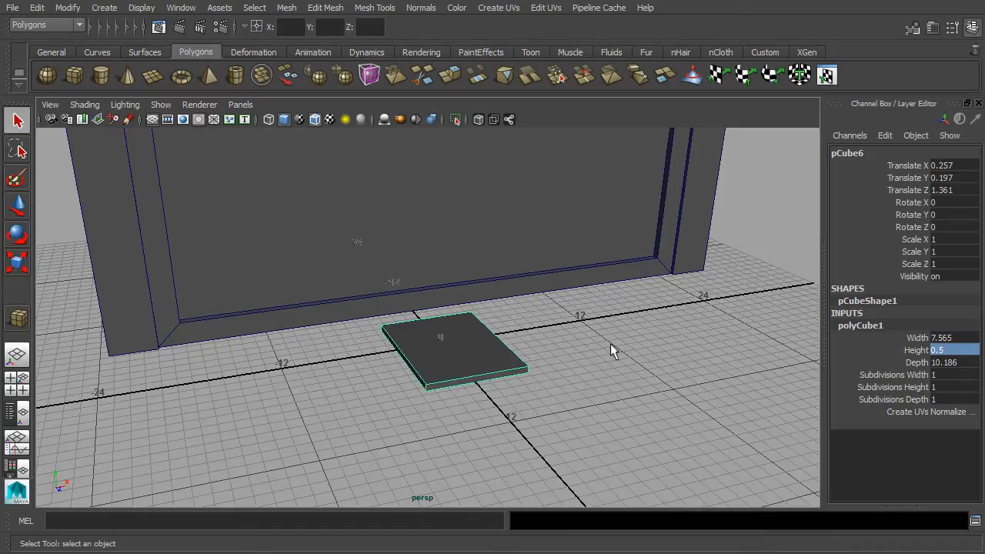
- Zoom and tilt the perspective view to inspect the new 7.565 × 0.5 × 10.186 slab
{"action": "scroll", "coordinate": [609, 328], "scroll_direction": "up", "scroll_amount": 3}
{"action": "middle_click_drag", "start_coordinate": [609, 328], "coordinate": [616, 286], "text": "alt"}
{"action": "scroll", "coordinate": [589, 336], "scroll_direction": "up", "scroll_amount": 7}
{"action": "left_click_drag", "start_coordinate": [619, 345], "coordinate": [630, 303], "text": "alt"}
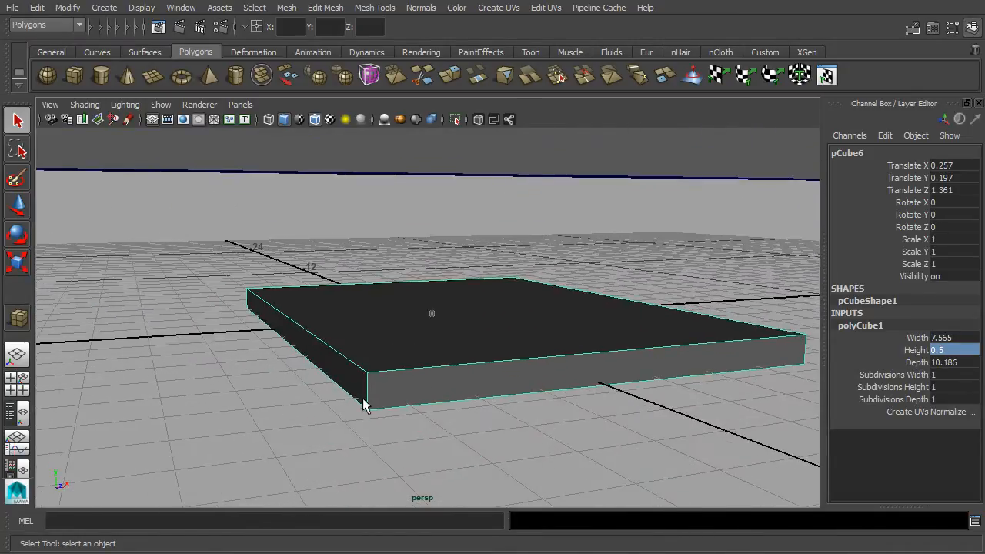
- Raise the slab to Translate Y 0.25
{"action": "key", "text": "space"}
{"action": "scroll", "coordinate": [650, 420], "scroll_direction": "down", "scroll_amount": 2}
{"action": "middle_click_drag", "start_coordinate": [650, 420], "coordinate": [651, 268], "text": "alt"}
{"action": "middle_click_drag", "start_coordinate": [644, 471], "coordinate": [717, 456], "text": "alt"}
{"action": "scroll", "coordinate": [716, 457], "scroll_direction": "up", "scroll_amount": 4}
{"action": "middle_click_drag", "start_coordinate": [652, 423], "coordinate": [750, 371], "text": "alt"}
{"action": "scroll", "coordinate": [636, 364], "scroll_direction": "up", "scroll_amount": 5}
{"action": "scroll", "coordinate": [750, 371], "scroll_direction": "up", "scroll_amount": 1}
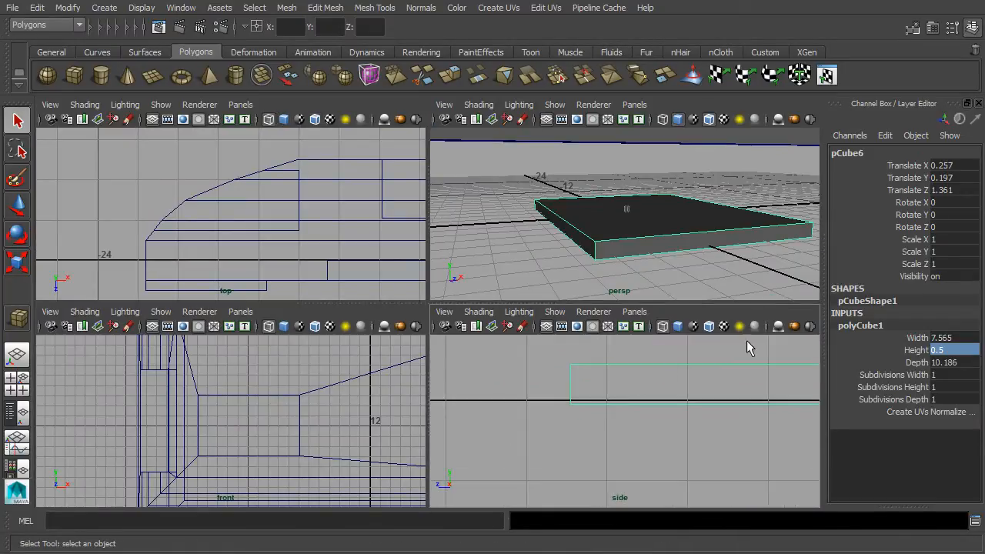
{"action": "left_click", "coordinate": [956, 177]}
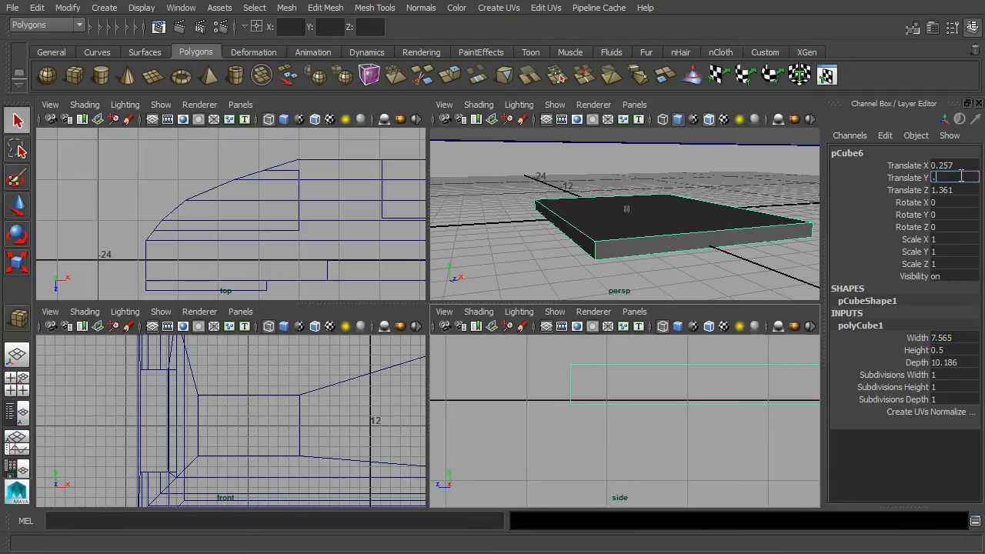
{"action": "key", "text": "Return"}
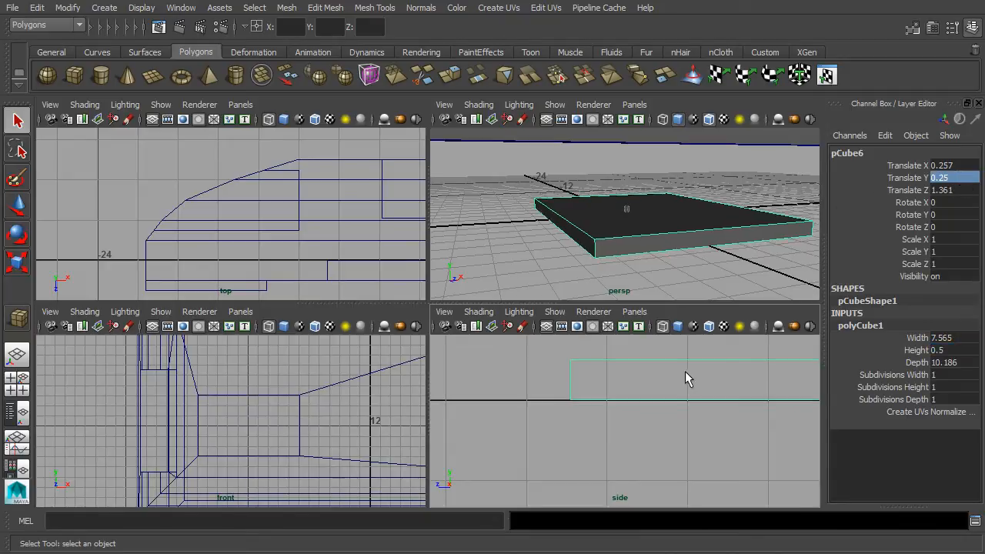
- Centre the slab at Translate X 0
{"action": "middle_click_drag", "start_coordinate": [711, 367], "coordinate": [638, 384], "text": "alt"}
{"action": "scroll", "coordinate": [638, 384], "scroll_direction": "down", "scroll_amount": 5}
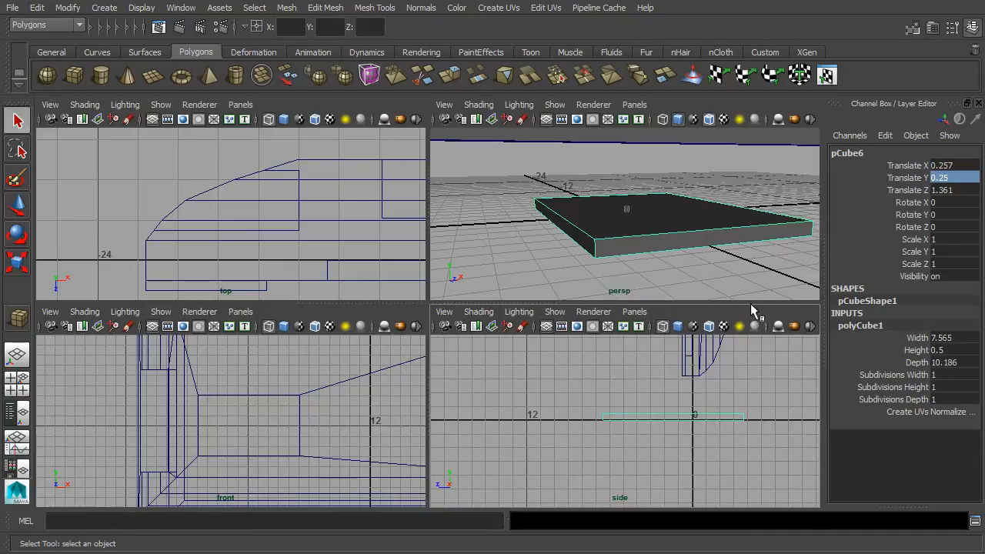
{"action": "left_click", "coordinate": [957, 166]}
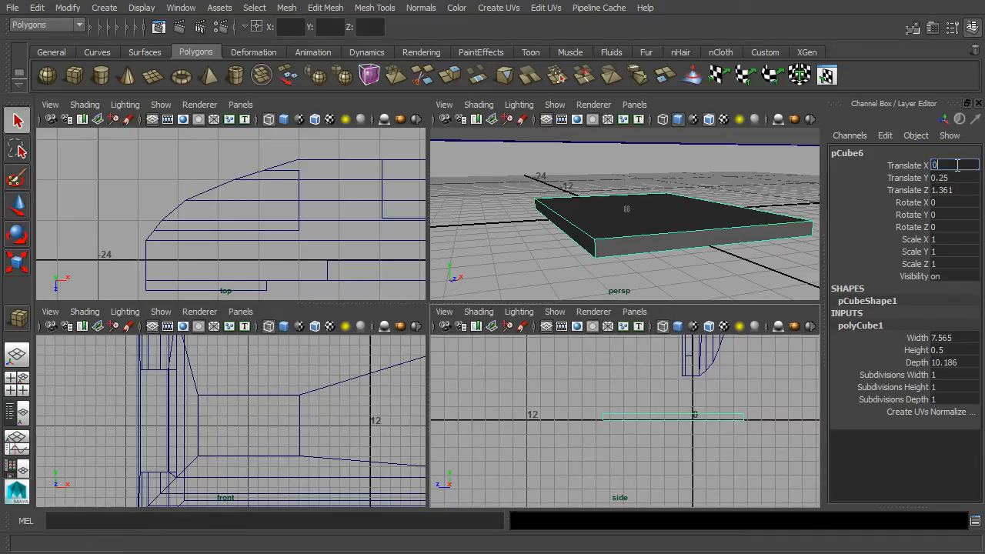
{"action": "type", "text": "0"}
{"action": "key", "text": "Return"}
- Slide the slab along Z with the Move tool, undoing an accidental nudge
{"action": "left_click_drag", "start_coordinate": [622, 187], "coordinate": [534, 222], "text": "alt"}
{"action": "left_click", "coordinate": [912, 191]}
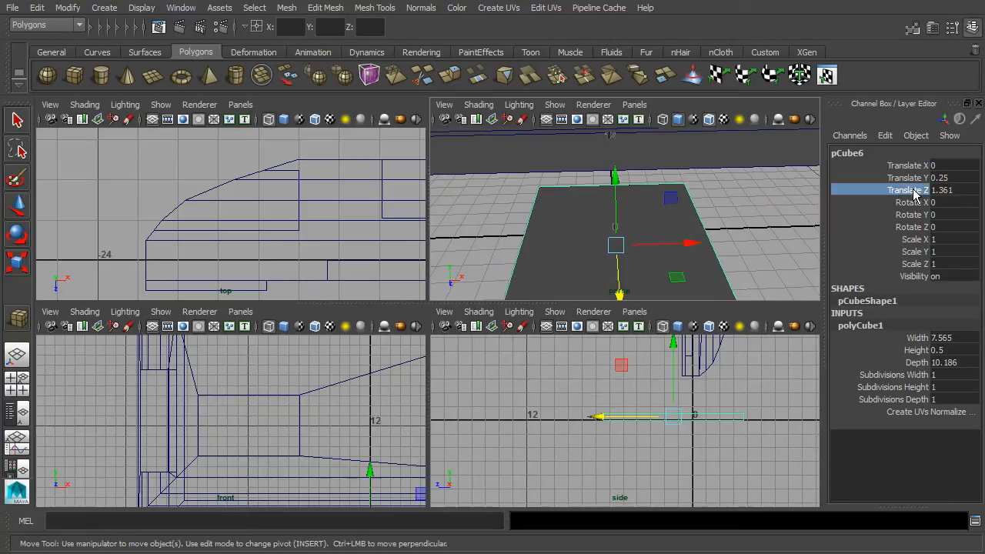
{"action": "left_click_drag", "start_coordinate": [601, 420], "coordinate": [608, 419]}
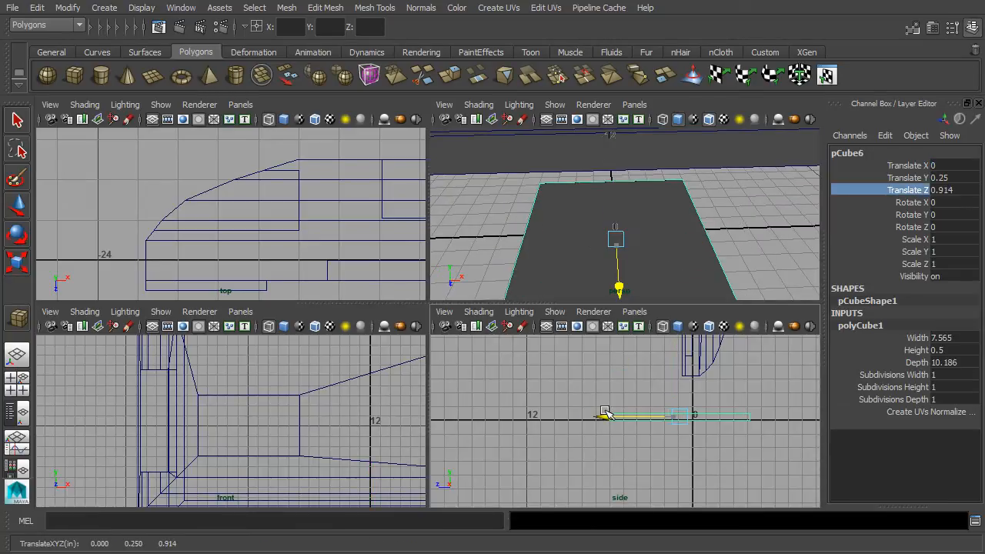
{"action": "key", "text": "f"}
{"action": "scroll", "coordinate": [242, 426], "scroll_direction": "up", "scroll_amount": 2}
{"action": "scroll", "coordinate": [590, 439], "scroll_direction": "down", "scroll_amount": 4}
{"action": "middle_click_drag", "start_coordinate": [666, 417], "coordinate": [595, 441], "text": "alt"}
{"action": "key", "text": "space"}
{"action": "scroll", "coordinate": [595, 440], "scroll_direction": "up", "scroll_amount": 3}
{"action": "left_click_drag", "start_coordinate": [282, 377], "coordinate": [277, 377]}
{"action": "key", "text": "ctrl+z"}
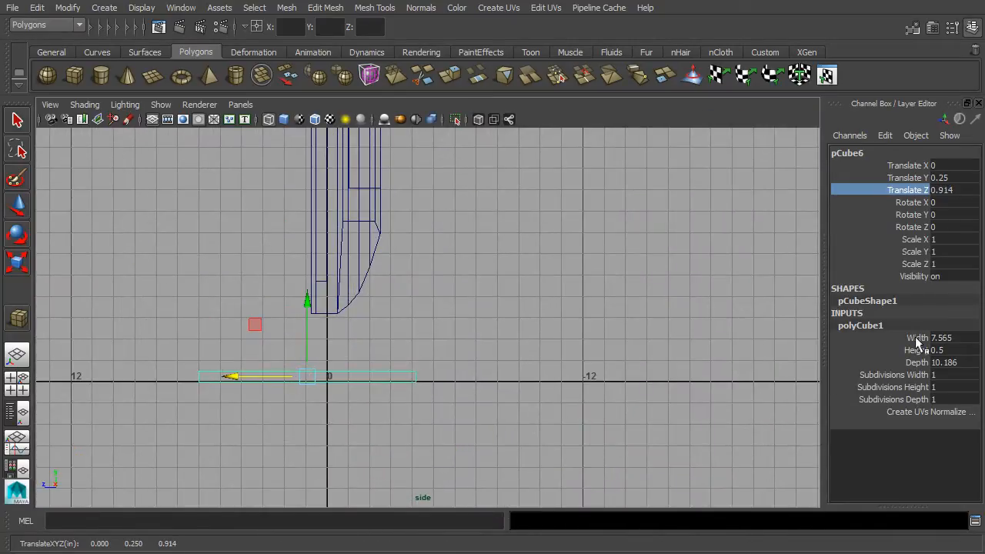
- Shorten the slab's depth to 8 and slide it along Z to 0.192
{"action": "left_click", "coordinate": [920, 361]}
{"action": "left_click", "coordinate": [968, 362]}
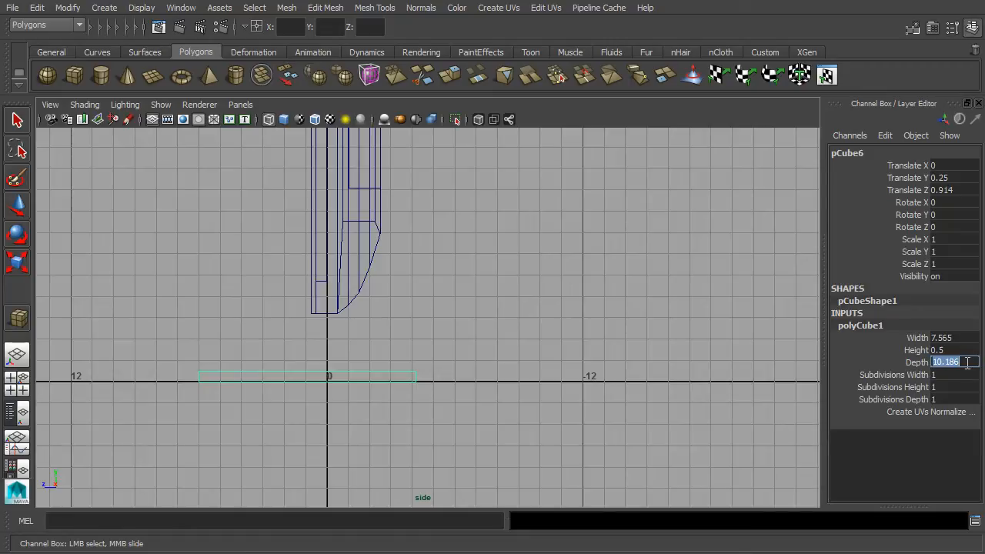
{"action": "type", "text": "8"}
{"action": "left_click", "coordinate": [21, 215]}
{"action": "left_click_drag", "start_coordinate": [266, 378], "coordinate": [285, 377]}
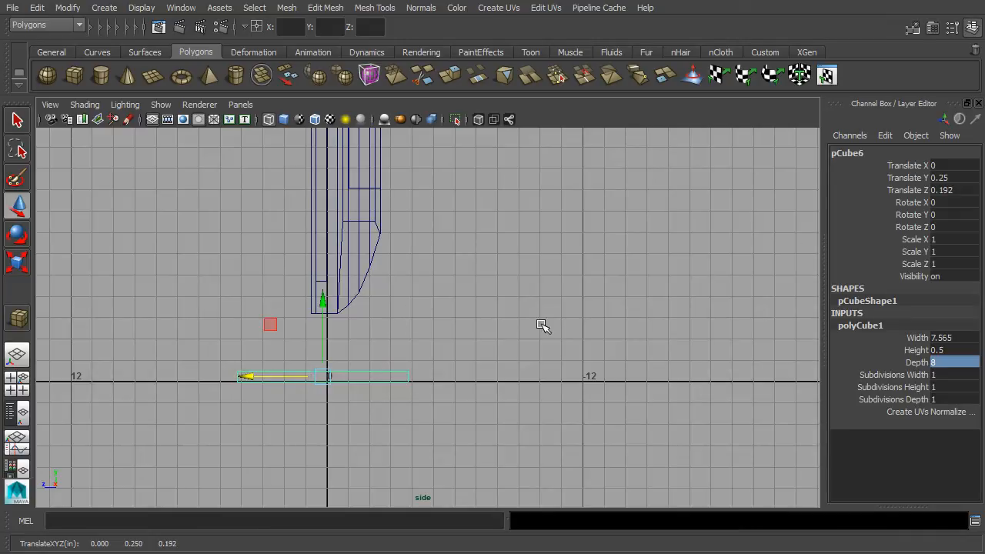
{"action": "key", "text": "space"}
- Give polyCube1 3 width subdivisions and 2 depth subdivisions
{"action": "left_click_drag", "start_coordinate": [762, 205], "coordinate": [672, 218], "text": "alt"}
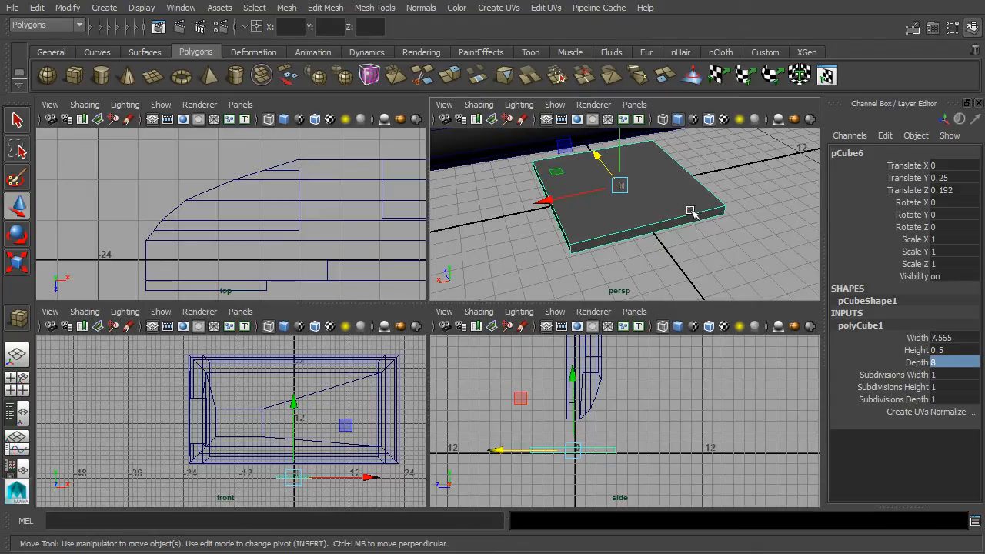
{"action": "left_click", "coordinate": [891, 375]}
{"action": "left_click", "coordinate": [946, 375]}
{"action": "key", "text": "Return"}
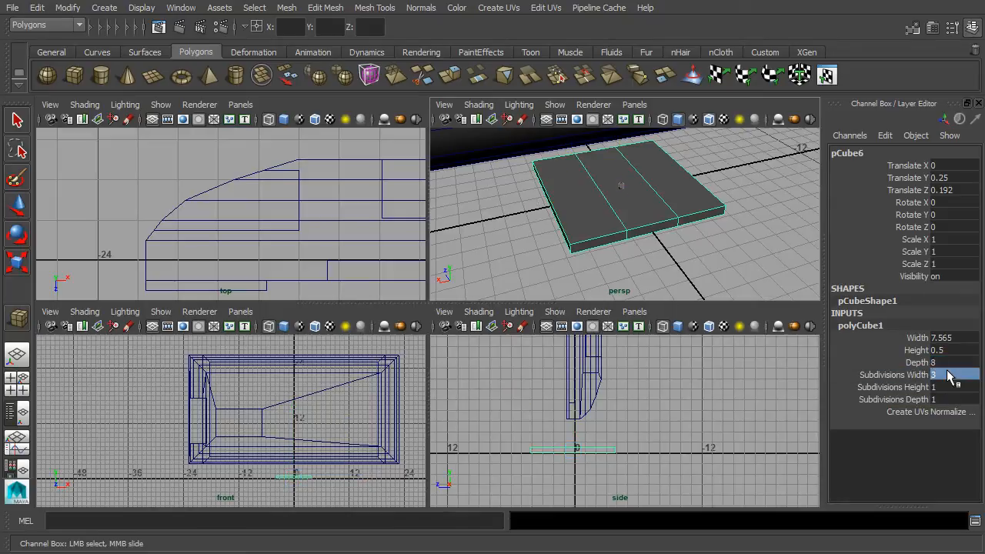
{"action": "left_click", "coordinate": [940, 399]}
{"action": "type", "text": "2"}
{"action": "key", "text": "Return"}
{"action": "left_click_drag", "start_coordinate": [583, 256], "coordinate": [616, 227], "text": "alt"}
{"action": "scroll", "coordinate": [631, 182], "scroll_direction": "up", "scroll_amount": 4}
{"action": "scroll", "coordinate": [599, 173], "scroll_direction": "down", "scroll_amount": 2}
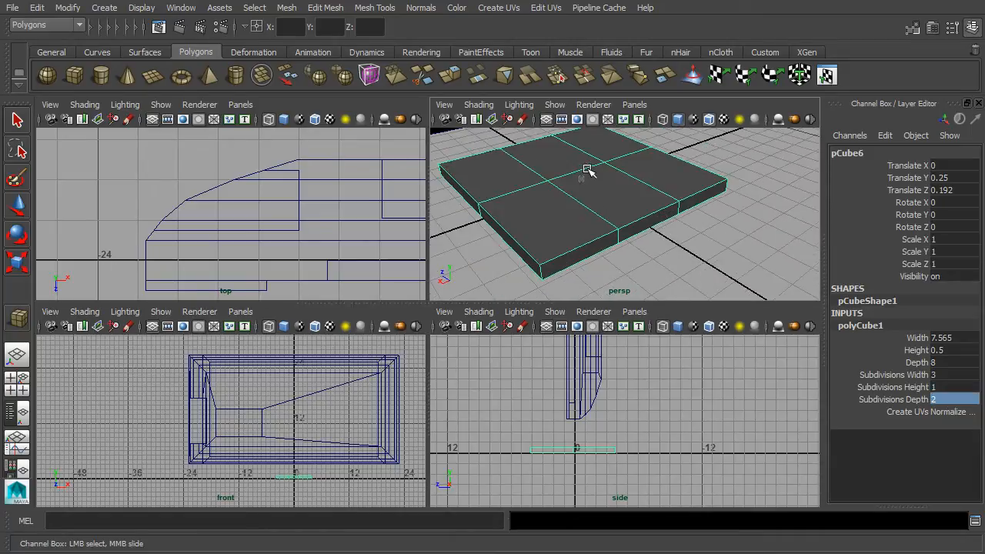
- In edge mode, slide the slab's central edge along Z
{"action": "right_click", "coordinate": [585, 168]}
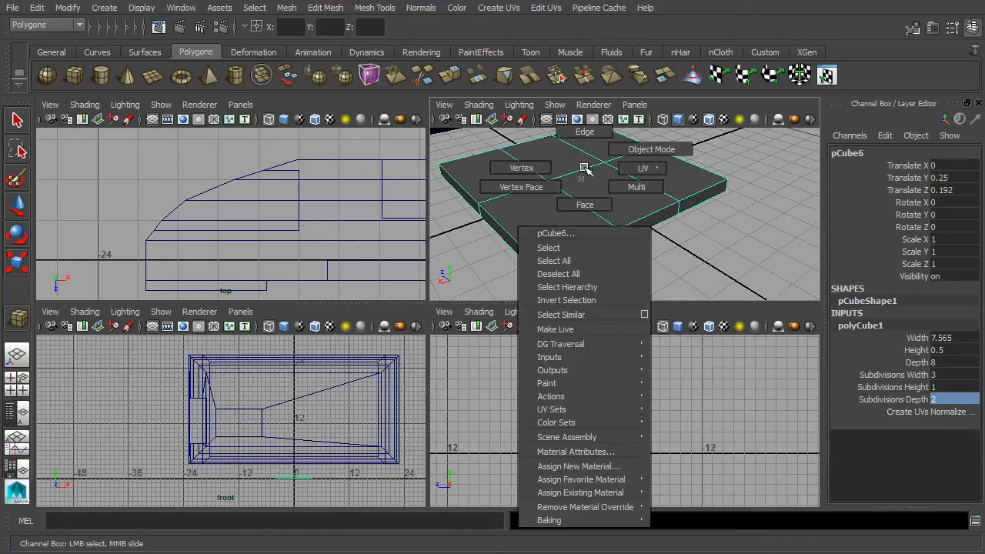
{"action": "left_click", "coordinate": [590, 132]}
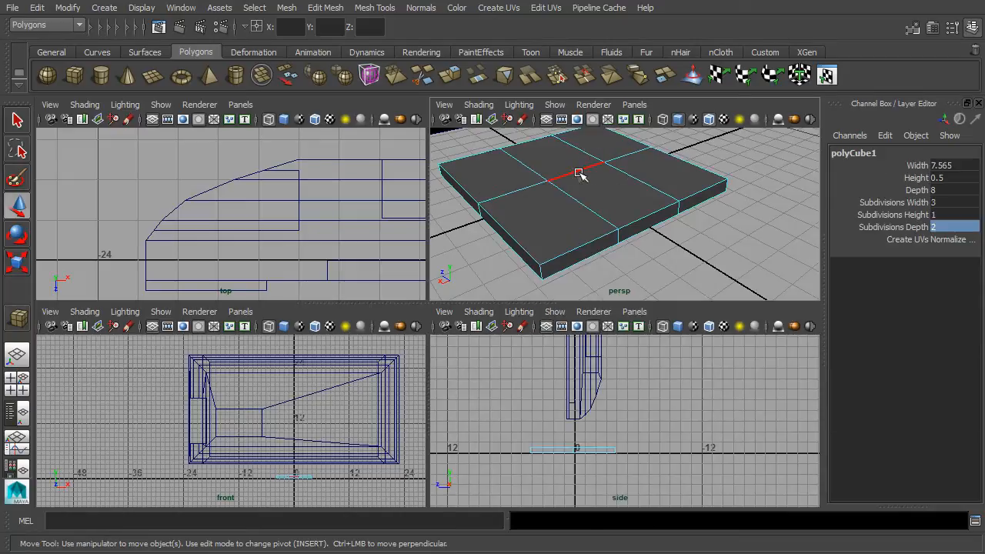
{"action": "left_click", "coordinate": [578, 173]}
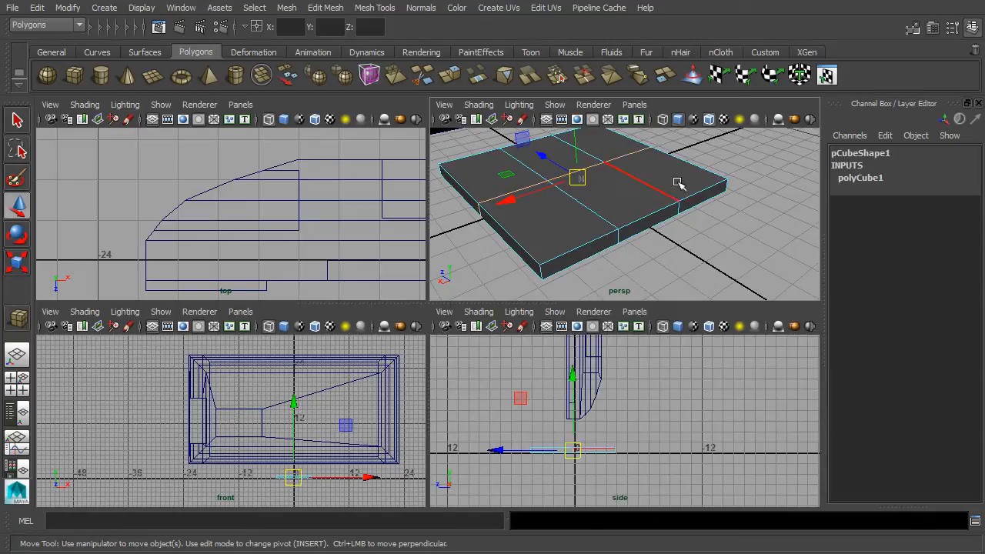
{"action": "left_click_drag", "start_coordinate": [700, 245], "coordinate": [683, 272], "text": "alt"}
{"action": "left_click_drag", "start_coordinate": [542, 174], "coordinate": [578, 197]}
{"action": "scroll", "coordinate": [674, 421], "scroll_direction": "up", "scroll_amount": 3}
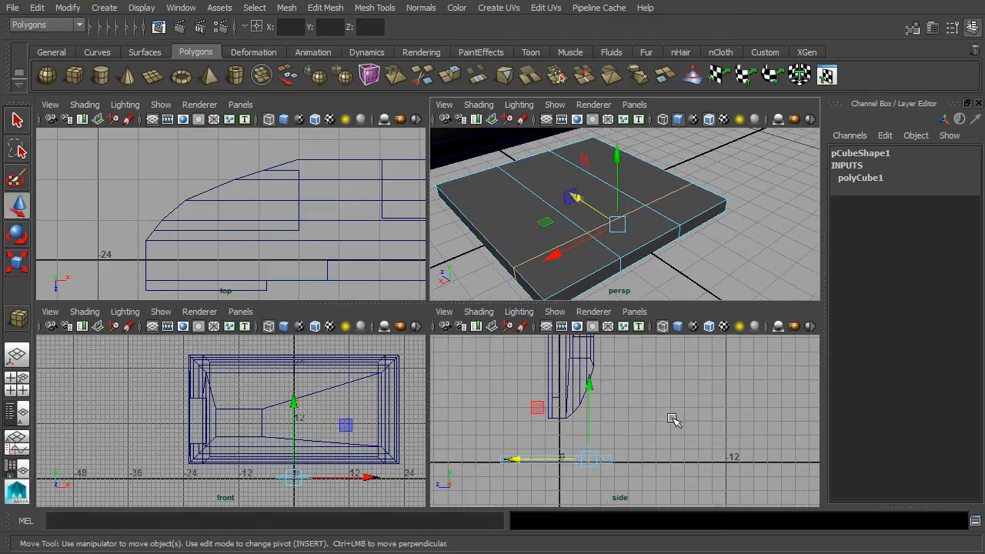
{"action": "scroll", "coordinate": [669, 439], "scroll_direction": "up", "scroll_amount": 2}
{"action": "mouse_move", "coordinate": [666, 441]}
{"action": "middle_mouse_down", "text": "alt"}
{"action": "mouse_move", "coordinate": [684, 352]}
{"action": "mouse_move", "coordinate": [685, 440]}
{"action": "middle_mouse_up", "text": "alt"}
{"action": "scroll", "coordinate": [686, 381], "scroll_direction": "up", "scroll_amount": 4}
{"action": "left_click_drag", "start_coordinate": [574, 435], "coordinate": [563, 435]}
{"action": "scroll", "coordinate": [563, 435], "scroll_direction": "down", "scroll_amount": 6}
{"action": "left_click_drag", "start_coordinate": [599, 210], "coordinate": [583, 193]}
{"action": "left_click_drag", "start_coordinate": [583, 193], "coordinate": [688, 249], "text": "alt"}
{"action": "right_click_drag", "start_coordinate": [611, 188], "coordinate": [658, 171]}
- Move the whole slab to Translate Z -0.701, then switch to face selection
{"action": "left_click", "coordinate": [587, 253]}
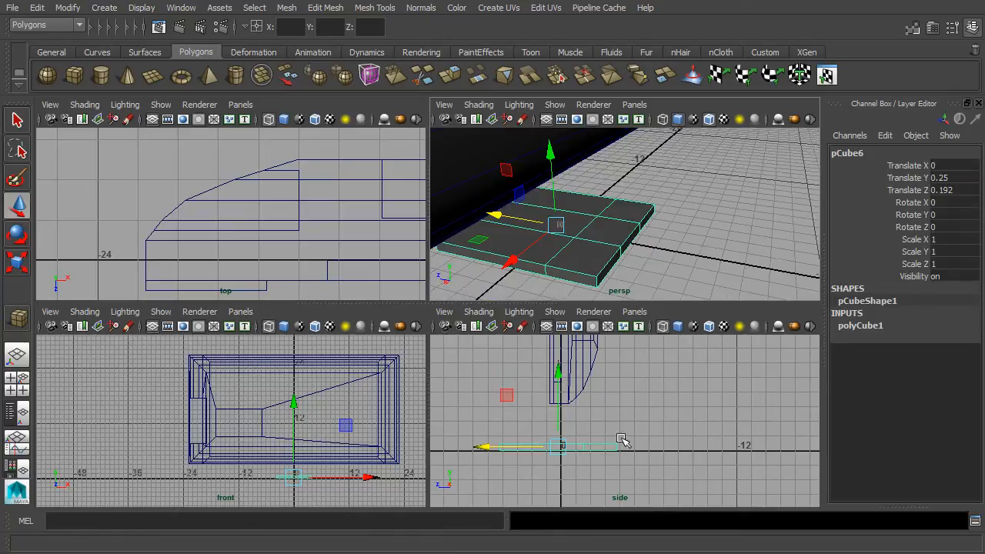
{"action": "left_click_drag", "start_coordinate": [531, 449], "coordinate": [545, 449]}
{"action": "left_click_drag", "start_coordinate": [677, 231], "coordinate": [711, 237], "text": "alt"}
{"action": "scroll", "coordinate": [663, 250], "scroll_direction": "down", "scroll_amount": 3}
{"action": "scroll", "coordinate": [684, 246], "scroll_direction": "up", "scroll_amount": 3}
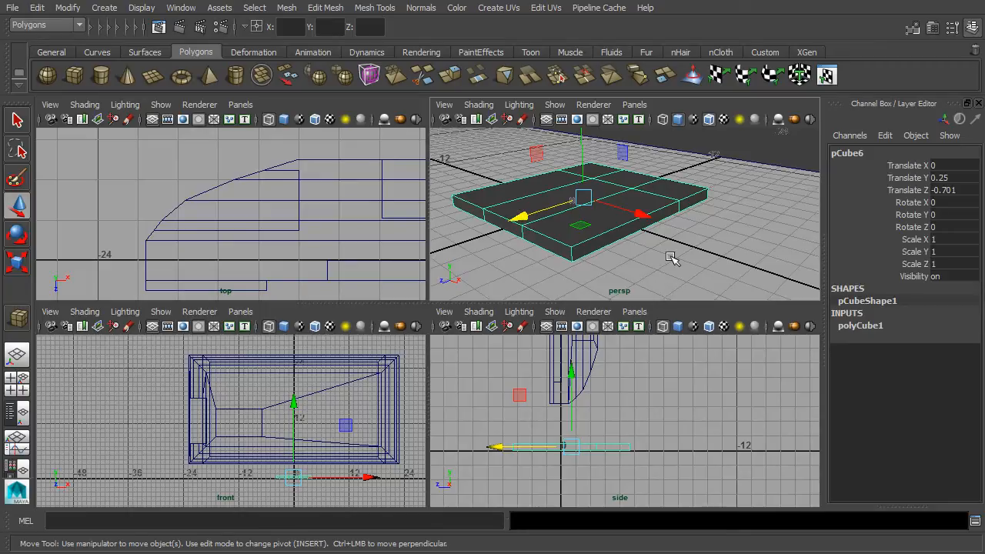
{"action": "left_click_drag", "start_coordinate": [723, 251], "coordinate": [732, 253], "text": "alt"}
{"action": "middle_click_drag", "start_coordinate": [716, 236], "coordinate": [719, 257], "text": "alt"}
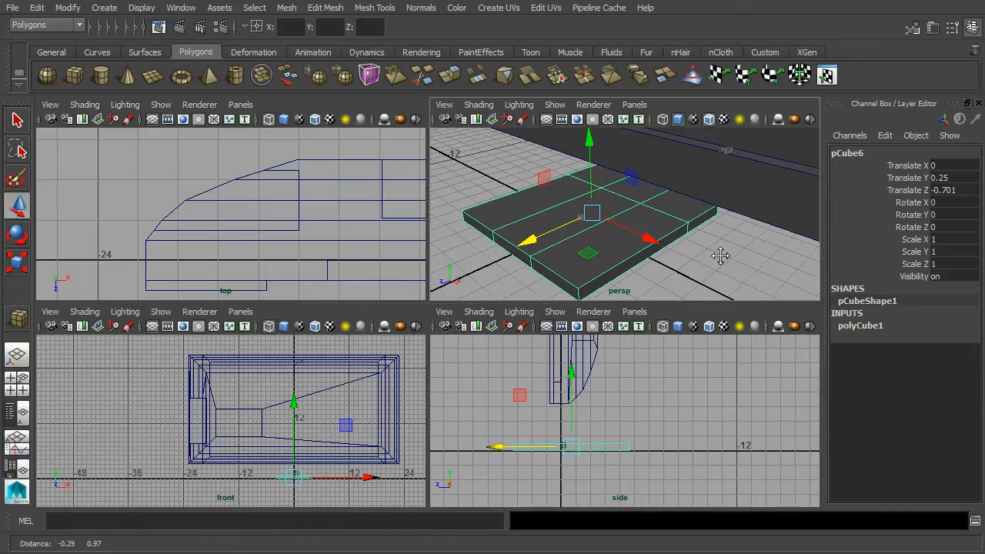
{"action": "left_click_drag", "start_coordinate": [726, 258], "coordinate": [689, 239], "text": "alt"}
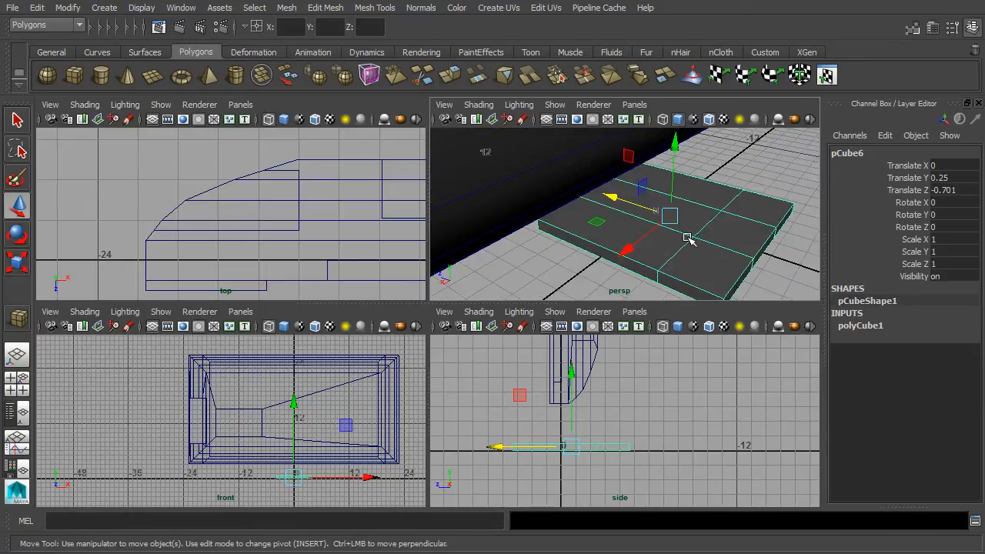
{"action": "right_click", "coordinate": [746, 236]}
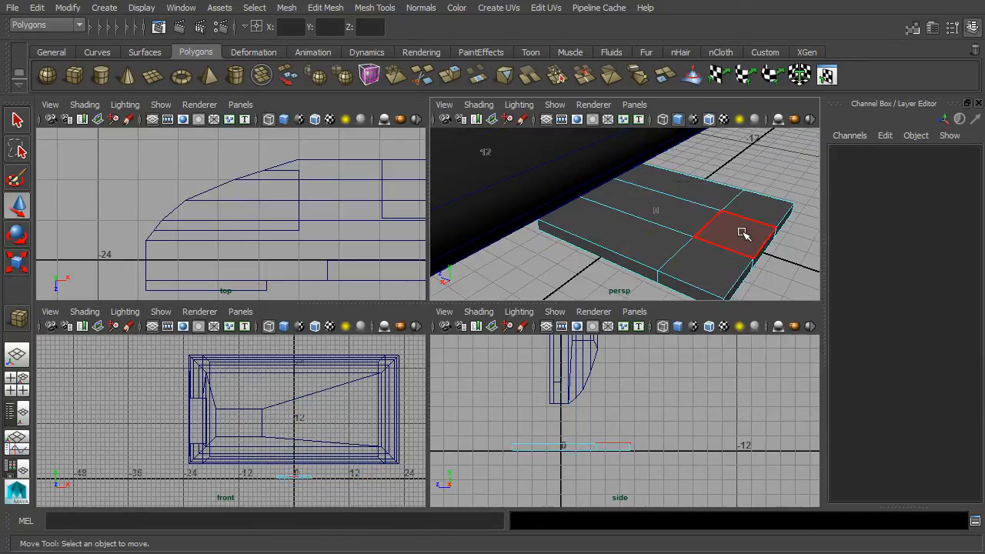
{"action": "left_click", "coordinate": [743, 228]}
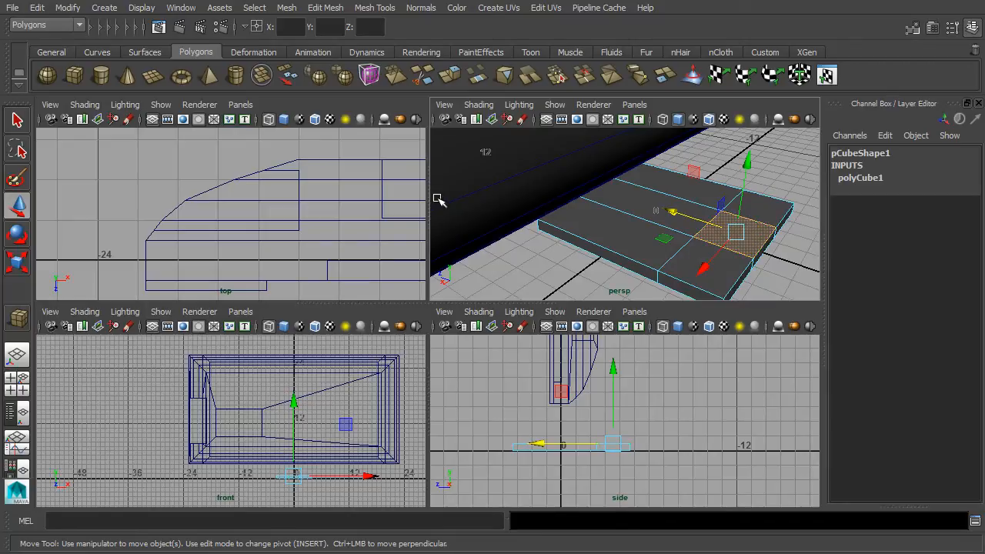
- Extrude the slab's middle face upward 11.638 units into a tall column
{"action": "left_click", "coordinate": [324, 8]}
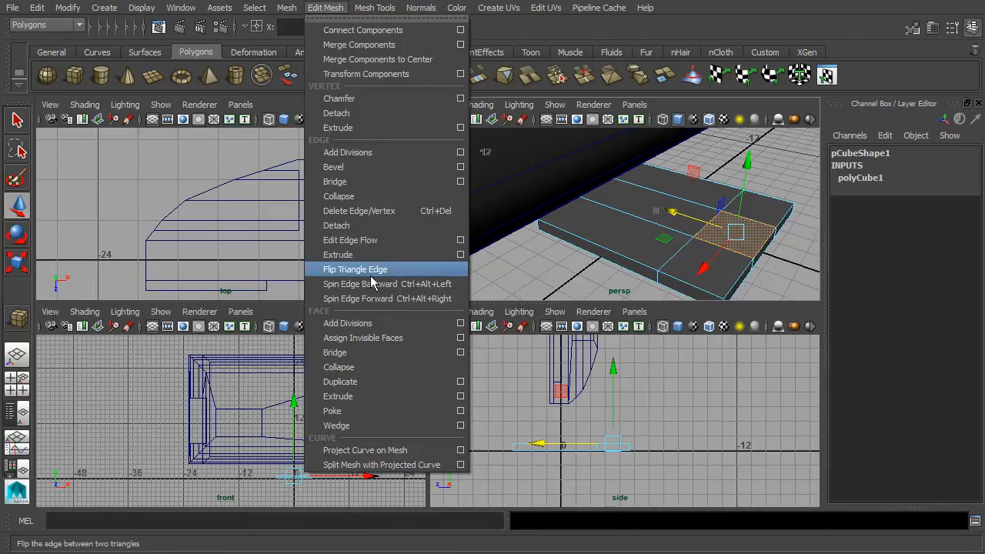
{"action": "left_click", "coordinate": [377, 396]}
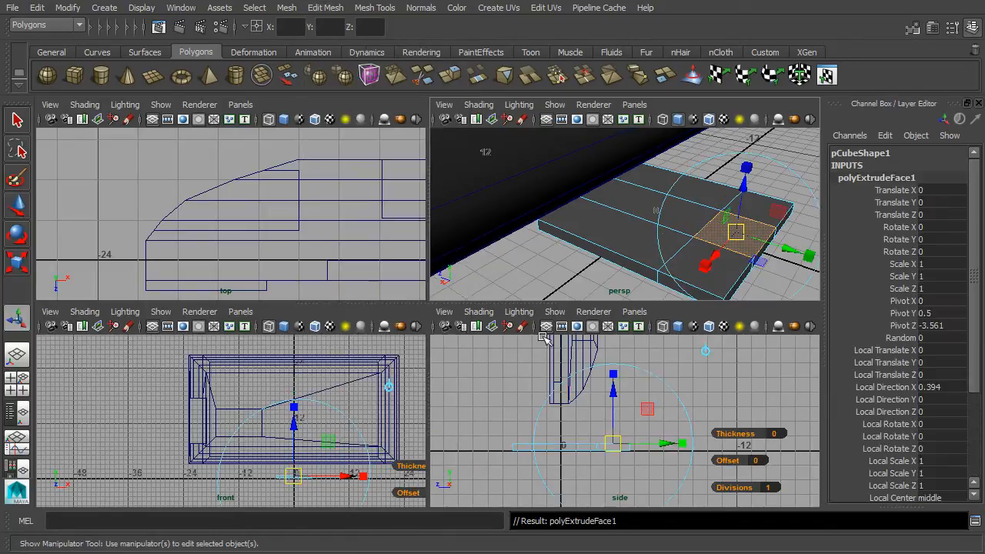
{"action": "left_click_drag", "start_coordinate": [743, 190], "coordinate": [747, 48]}
{"action": "middle_click_drag", "start_coordinate": [691, 146], "coordinate": [576, 238], "text": "alt"}
{"action": "scroll", "coordinate": [603, 241], "scroll_direction": "down", "scroll_amount": 4}
{"action": "left_click_drag", "start_coordinate": [604, 242], "coordinate": [645, 233], "text": "alt"}
{"action": "left_click_drag", "start_coordinate": [622, 160], "coordinate": [622, 137]}
{"action": "middle_click_drag", "start_coordinate": [674, 410], "coordinate": [673, 448], "text": "alt"}
{"action": "scroll", "coordinate": [653, 264], "scroll_direction": "up", "scroll_amount": 4}
{"action": "middle_click_drag", "start_coordinate": [685, 236], "coordinate": [698, 277], "text": "alt"}
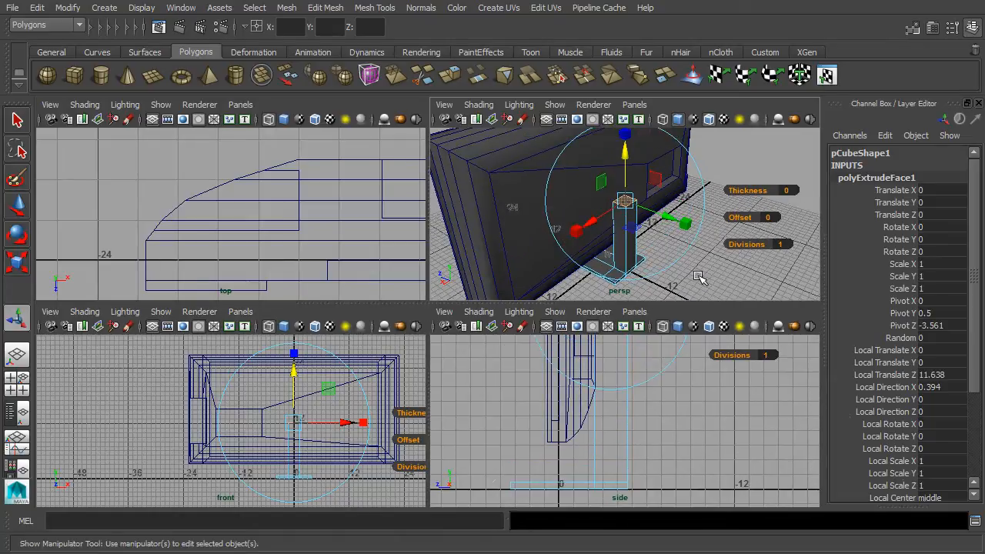
- Orbit the enlarged perspective view around the new column to check it
{"action": "key", "text": "space"}
{"action": "left_click_drag", "start_coordinate": [607, 315], "coordinate": [459, 240], "text": "alt"}
{"action": "middle_click_drag", "start_coordinate": [459, 240], "coordinate": [486, 324], "text": "alt"}
{"action": "left_click_drag", "start_coordinate": [256, 302], "coordinate": [696, 407], "text": "alt"}
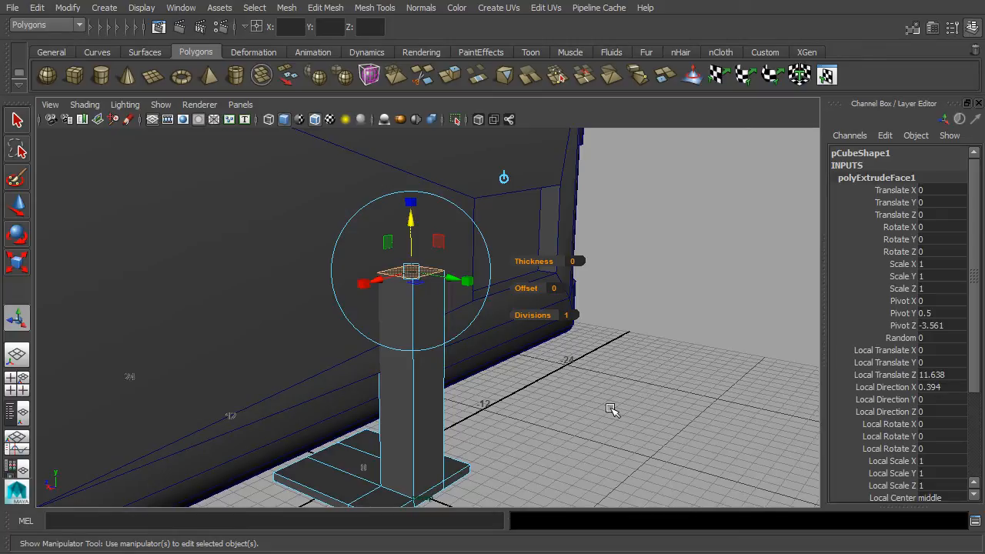
- Extrude the column's top face and flare it outward with offset -3.8
{"action": "key", "text": "ctrl+e"}
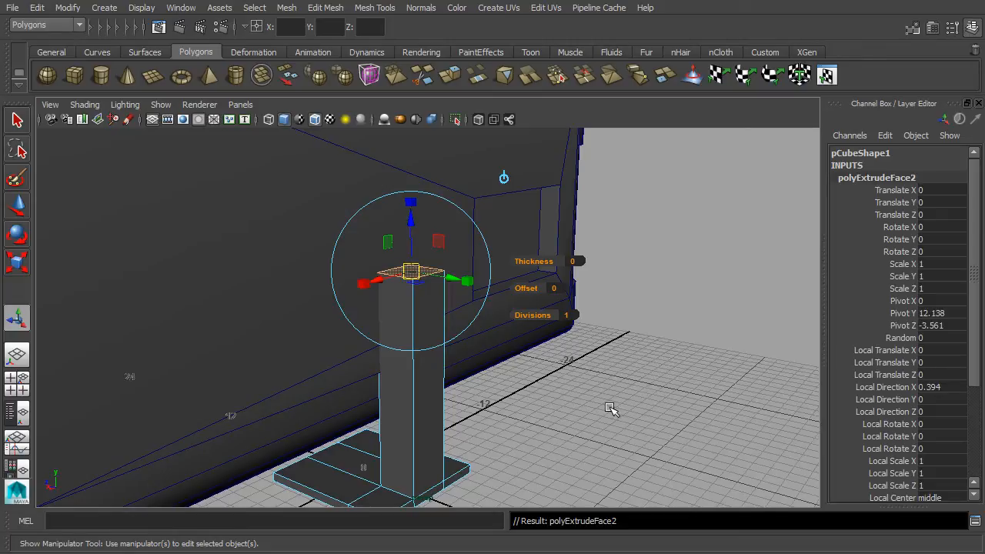
{"action": "left_click_drag", "start_coordinate": [974, 331], "coordinate": [980, 421]}
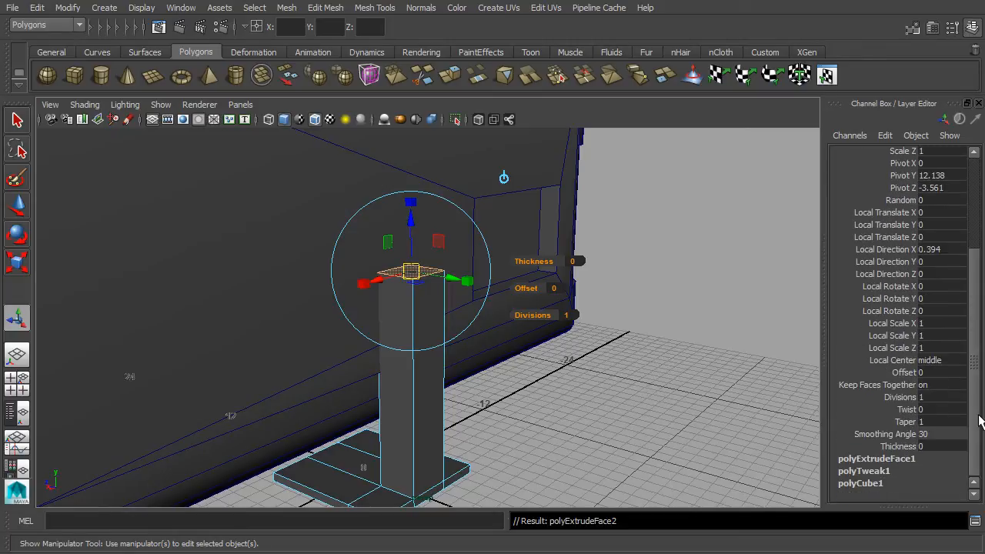
{"action": "left_click", "coordinate": [903, 373]}
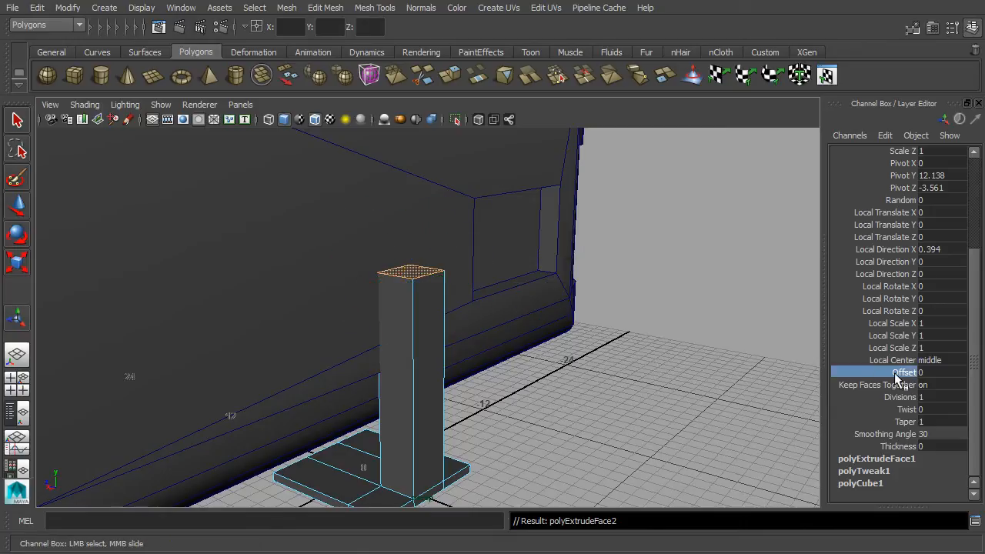
{"action": "middle_click_drag", "start_coordinate": [595, 337], "coordinate": [567, 339]}
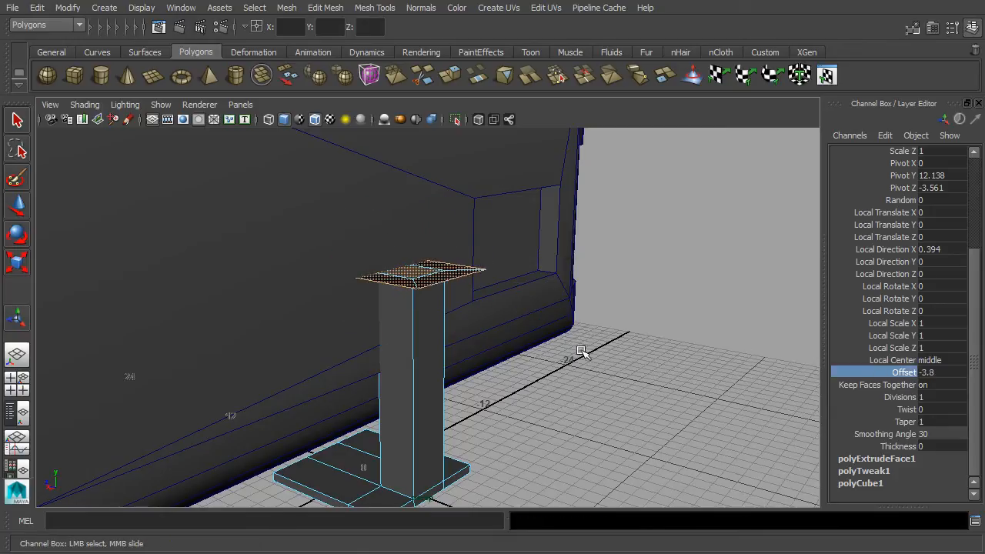
{"action": "left_click_drag", "start_coordinate": [568, 340], "coordinate": [558, 263], "text": "alt"}
{"action": "scroll", "coordinate": [558, 264], "scroll_direction": "up", "scroll_amount": 4}
{"action": "middle_click_drag", "start_coordinate": [566, 245], "coordinate": [585, 282], "text": "alt"}
{"action": "left_click_drag", "start_coordinate": [586, 284], "coordinate": [604, 294], "text": "alt"}
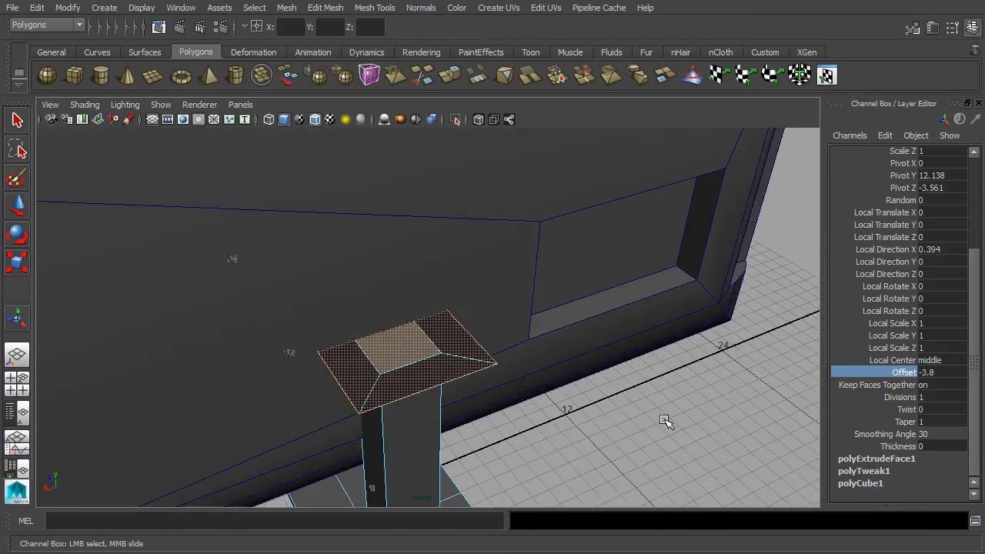
- Extrude the flared top face again, raising it 3.485 units
{"action": "left_click", "coordinate": [17, 122]}
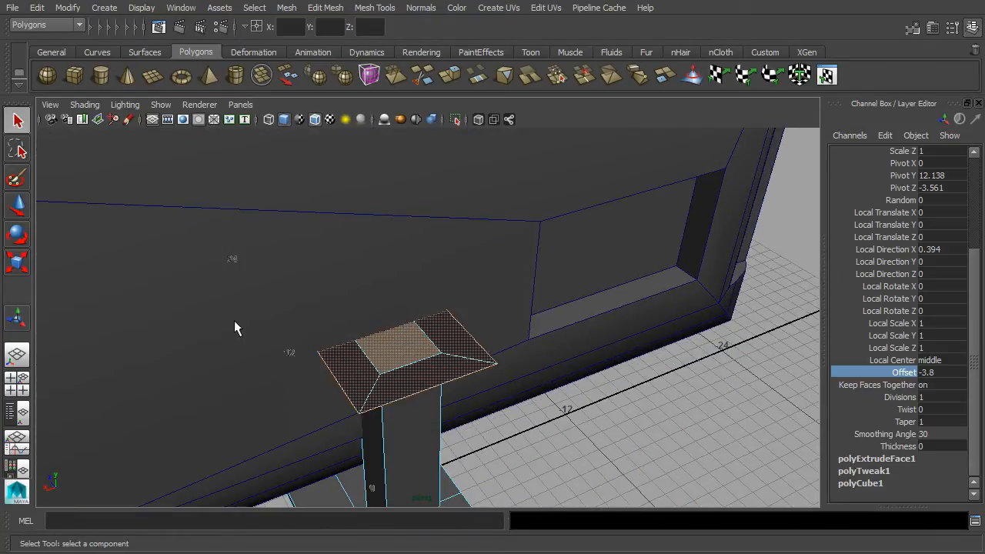
{"action": "left_click", "coordinate": [416, 351]}
{"action": "mouse_move", "coordinate": [608, 425]}
{"action": "left_mouse_down", "text": "alt"}
{"action": "mouse_move", "coordinate": [609, 361]}
{"action": "mouse_move", "coordinate": [626, 346]}
{"action": "mouse_move", "coordinate": [618, 413]}
{"action": "left_mouse_up", "text": "alt"}
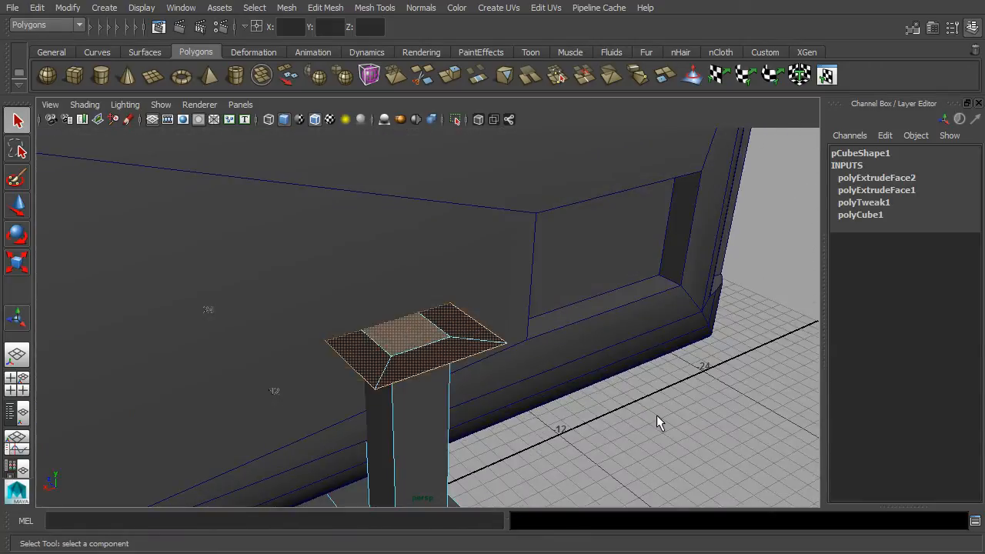
{"action": "key", "text": "ctrl+e"}
{"action": "left_click_drag", "start_coordinate": [404, 279], "coordinate": [400, 193]}
{"action": "left_click_drag", "start_coordinate": [473, 308], "coordinate": [565, 320], "text": "alt"}
- Box-select the top block's vertices in the side view
{"action": "key", "text": "space"}
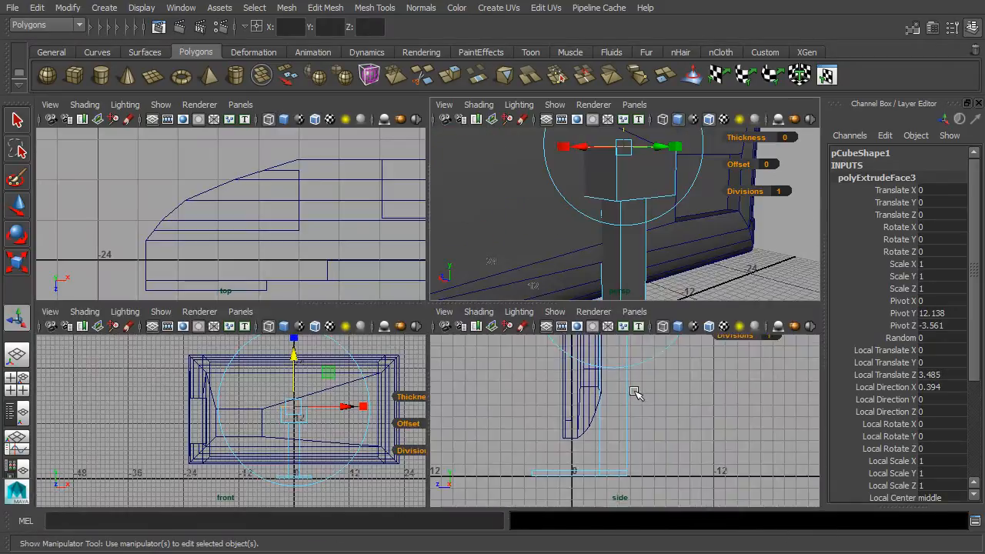
{"action": "scroll", "coordinate": [634, 405], "scroll_direction": "up", "scroll_amount": 5}
{"action": "middle_click_drag", "start_coordinate": [661, 359], "coordinate": [636, 424], "text": "alt"}
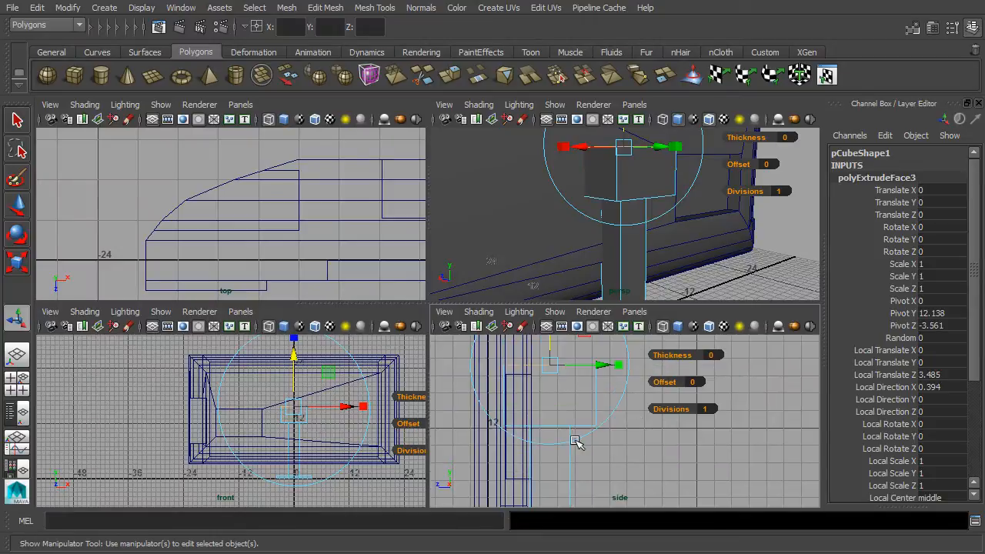
{"action": "left_click_drag", "start_coordinate": [675, 229], "coordinate": [733, 183], "text": "alt"}
{"action": "middle_click_drag", "start_coordinate": [730, 188], "coordinate": [681, 253], "text": "alt"}
{"action": "left_click_drag", "start_coordinate": [681, 253], "coordinate": [684, 248], "text": "alt"}
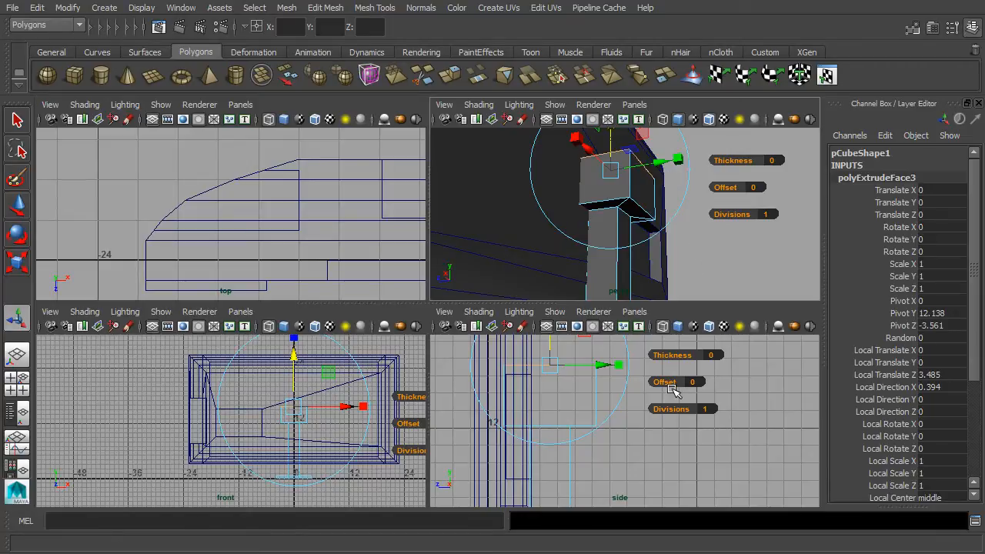
{"action": "key", "text": "space"}
{"action": "middle_click_drag", "start_coordinate": [552, 275], "coordinate": [590, 288], "text": "alt"}
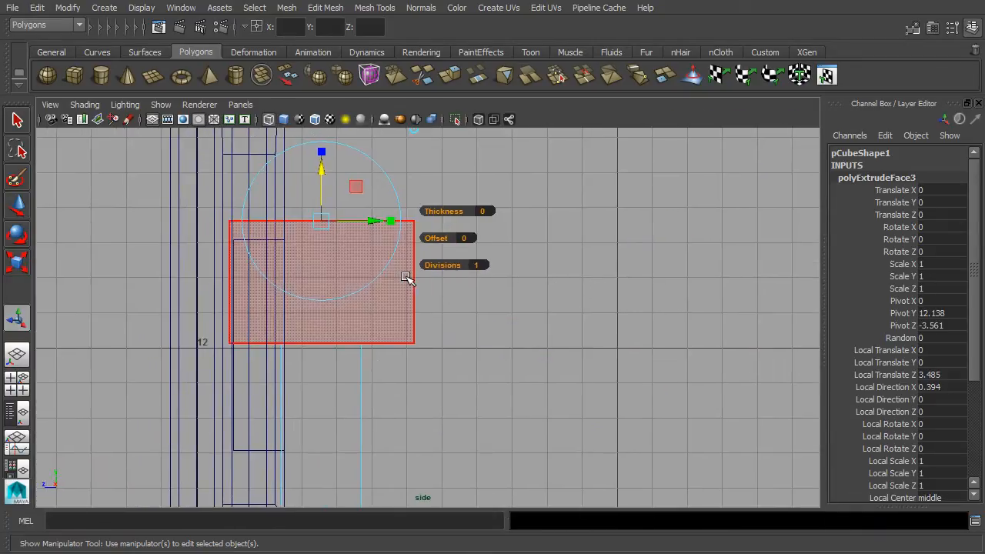
{"action": "right_click_drag", "start_coordinate": [410, 278], "coordinate": [347, 186]}
{"action": "left_click_drag", "start_coordinate": [199, 189], "coordinate": [245, 403]}
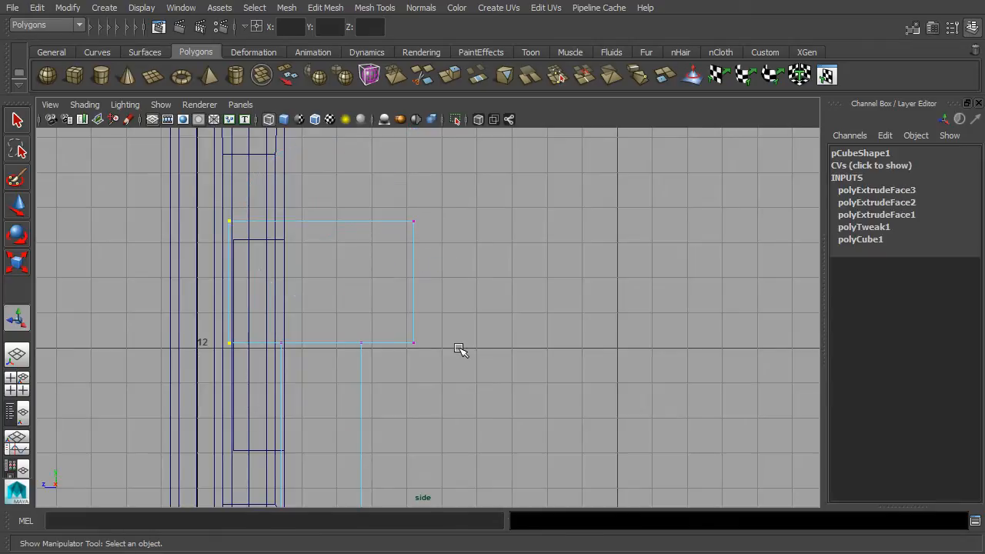
- Add more of the top block's vertices to the selection and check them in wireframe
{"action": "left_click_drag", "start_coordinate": [477, 187], "coordinate": [402, 411]}
{"action": "key", "text": "space"}
{"action": "left_click_drag", "start_coordinate": [700, 257], "coordinate": [739, 222], "text": "alt"}
{"action": "left_click_drag", "start_coordinate": [686, 240], "coordinate": [706, 196], "text": "alt"}
{"action": "middle_click_drag", "start_coordinate": [706, 194], "coordinate": [696, 248], "text": "alt"}
{"action": "key", "text": "space"}
{"action": "mouse_move", "coordinate": [564, 384]}
{"action": "left_mouse_down", "text": "alt"}
{"action": "mouse_move", "coordinate": [573, 354]}
{"action": "mouse_move", "coordinate": [560, 371]}
{"action": "left_mouse_up", "text": "alt"}
{"action": "key", "text": "4"}
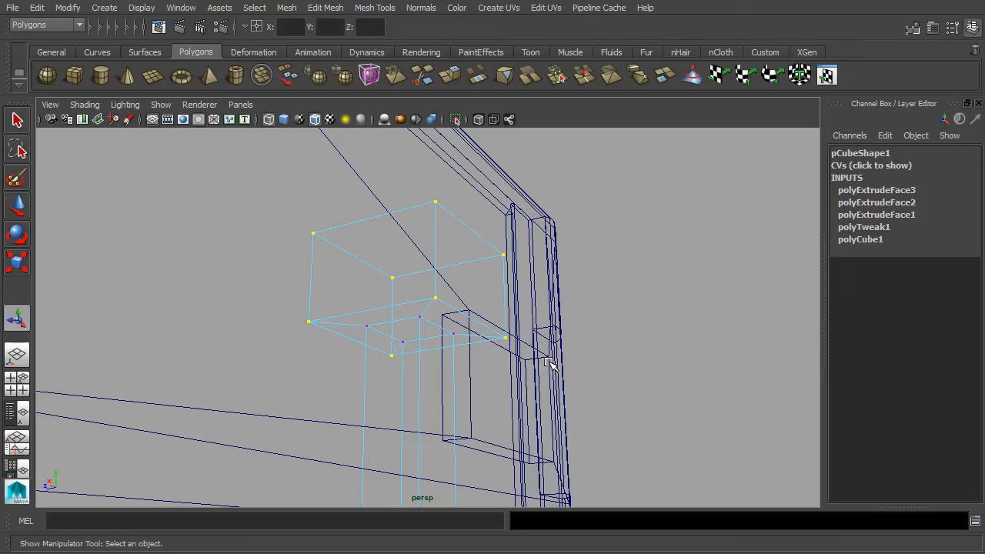
{"action": "key", "text": "5"}
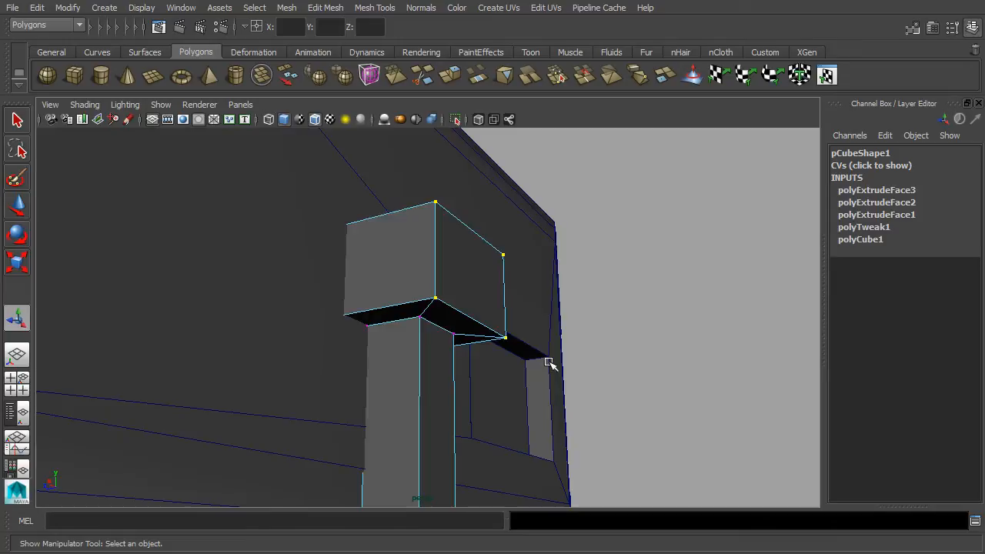
- Move the selected vertices back along Z toward the TV, to about -2.543
{"action": "left_click", "coordinate": [15, 204]}
{"action": "mouse_move", "coordinate": [387, 290]}
{"action": "left_mouse_down"}
{"action": "mouse_move", "coordinate": [364, 293]}
{"action": "mouse_move", "coordinate": [374, 298]}
{"action": "left_mouse_up"}
{"action": "left_click_drag", "start_coordinate": [495, 388], "coordinate": [534, 384], "text": "alt"}
{"action": "key", "text": "space"}
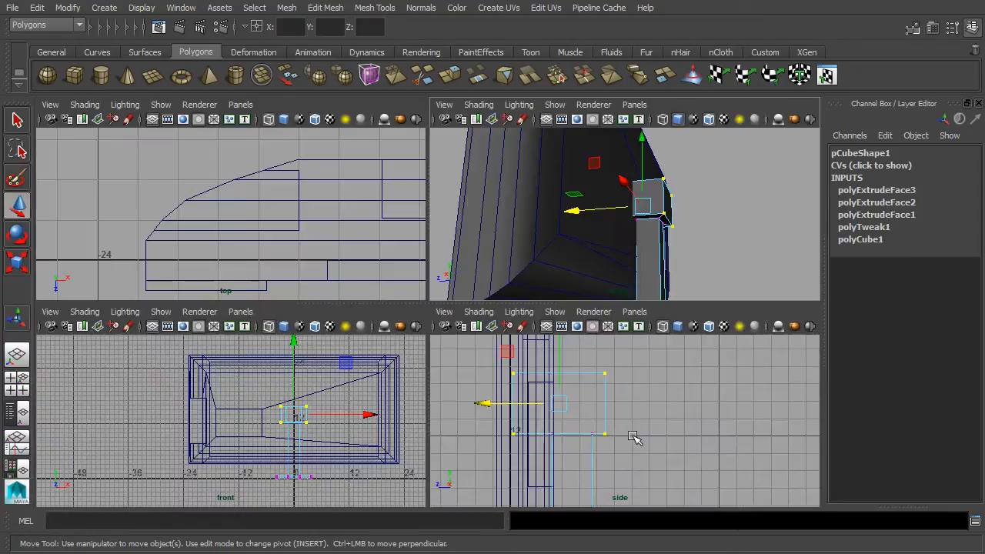
- Select the top block's vertices in side view and nudge them slightly back
{"action": "scroll", "coordinate": [631, 431], "scroll_direction": "up", "scroll_amount": 1}
{"action": "left_click_drag", "start_coordinate": [456, 350], "coordinate": [501, 395]}
{"action": "left_click_drag", "start_coordinate": [655, 223], "coordinate": [585, 244], "text": "alt"}
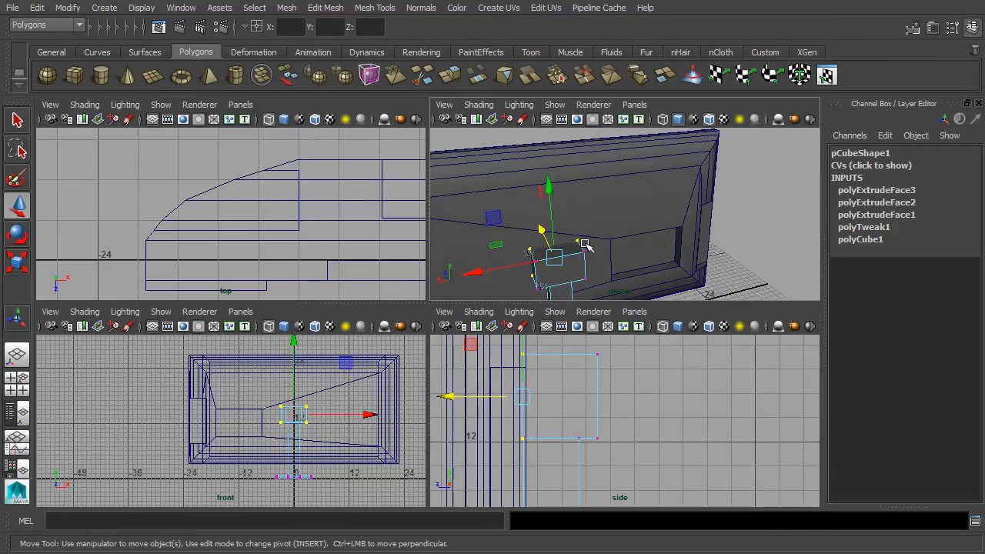
- Select the base's left and right vertices and scale them about 1.5 times along X
{"action": "key", "text": "space"}
{"action": "left_click_drag", "start_coordinate": [607, 311], "coordinate": [583, 376], "text": "alt"}
{"action": "scroll", "coordinate": [557, 316], "scroll_direction": "down", "scroll_amount": 5}
{"action": "left_click_drag", "start_coordinate": [410, 343], "coordinate": [424, 363]}
{"action": "left_click_drag", "start_coordinate": [444, 413], "coordinate": [445, 416]}
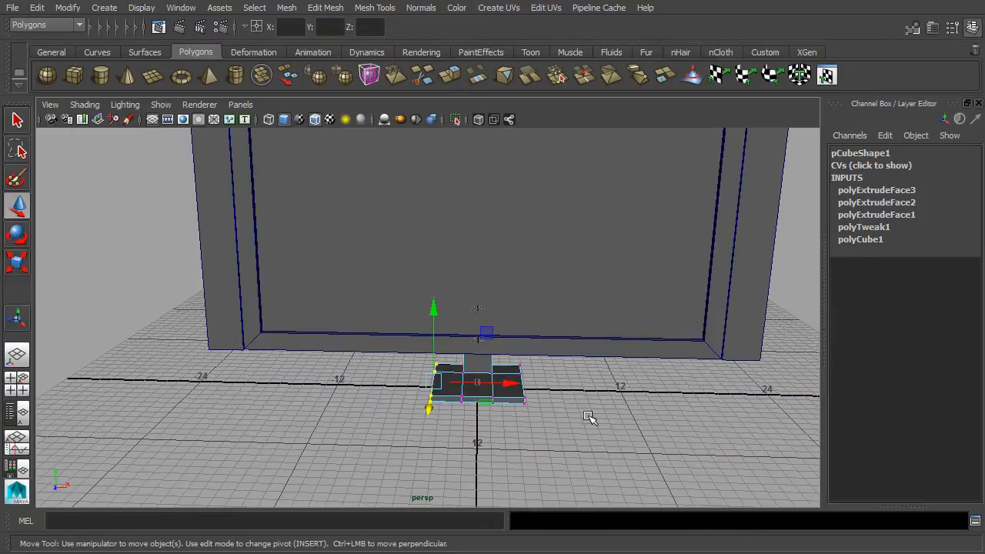
{"action": "key", "text": "f"}
{"action": "left_click_drag", "start_coordinate": [644, 495], "coordinate": [544, 347], "text": "shift"}
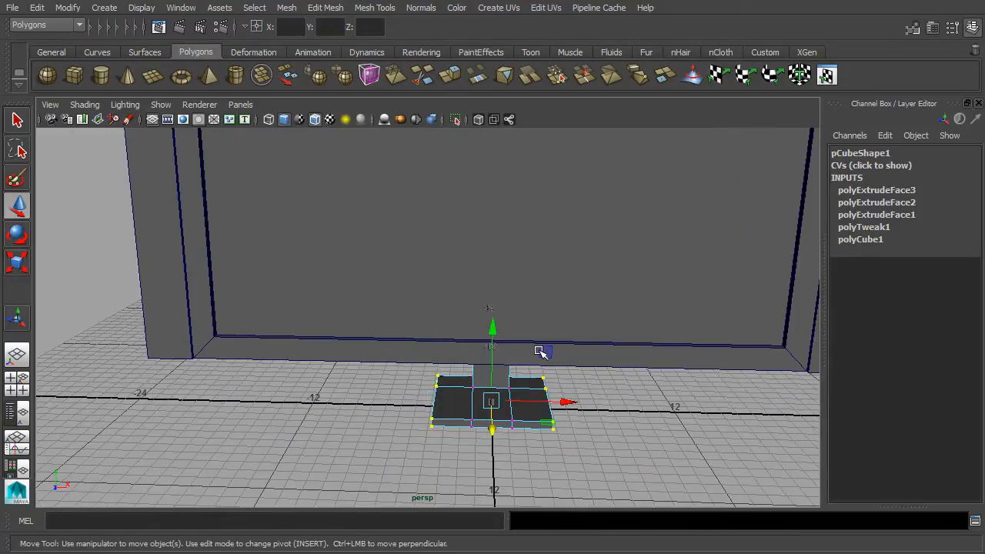
{"action": "left_click", "coordinate": [17, 262]}
{"action": "left_click_drag", "start_coordinate": [426, 399], "coordinate": [583, 396]}
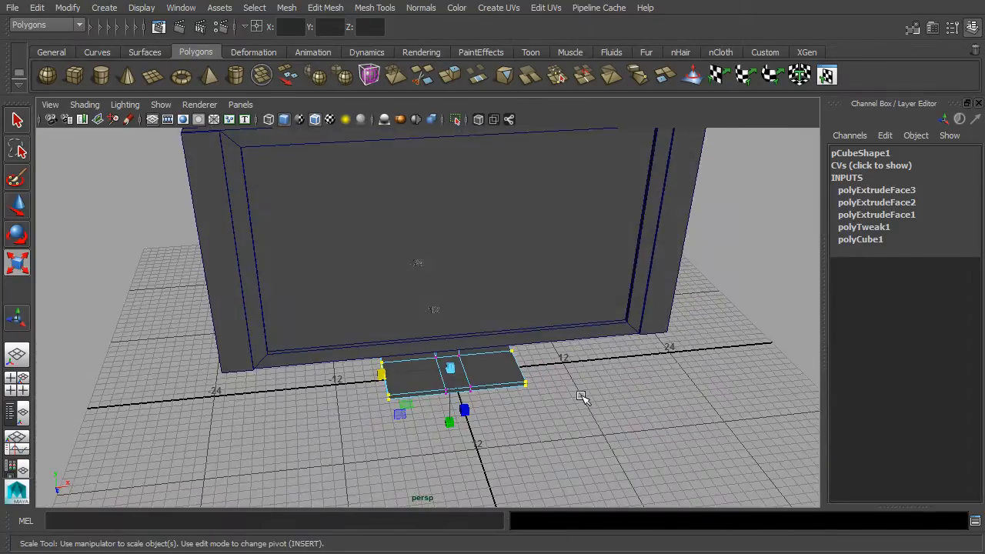
{"action": "left_click_drag", "start_coordinate": [571, 347], "coordinate": [461, 445], "text": "alt"}
- Return to Object Mode and select the TV together with its stand
{"action": "right_click", "coordinate": [462, 445]}
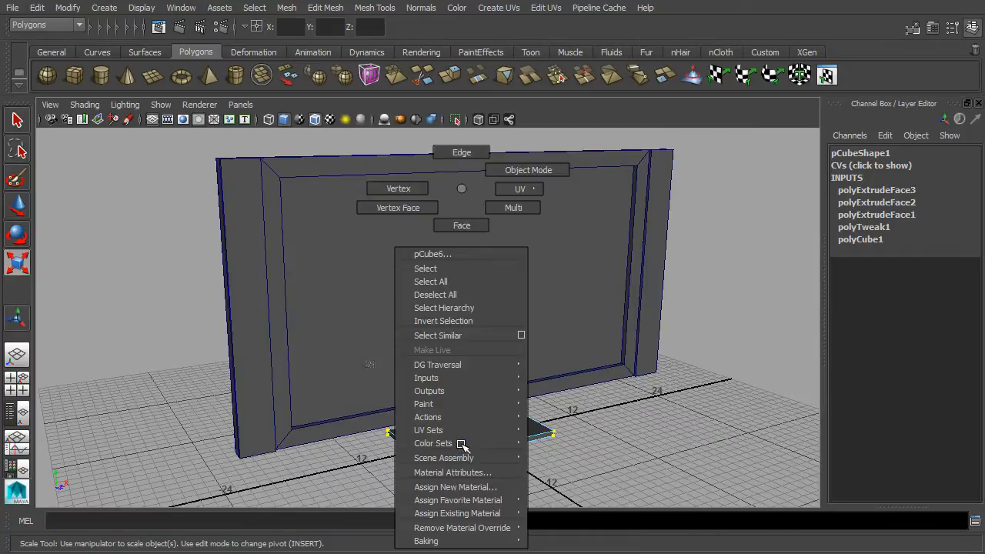
{"action": "left_click", "coordinate": [517, 167]}
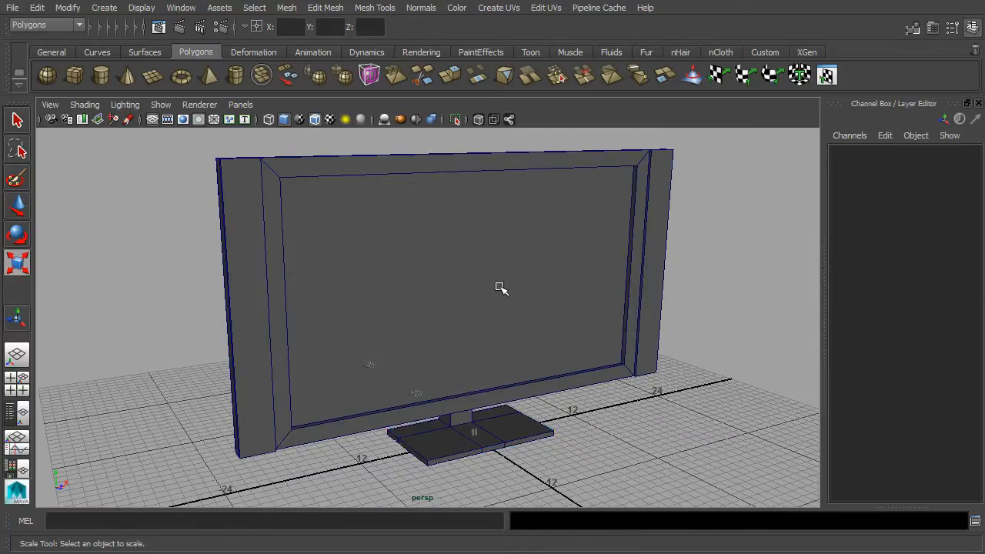
{"action": "left_click", "coordinate": [500, 287]}
{"action": "left_click_drag", "start_coordinate": [500, 287], "coordinate": [649, 308], "text": "alt"}
{"action": "right_click_drag", "start_coordinate": [648, 308], "coordinate": [549, 284], "text": "alt"}
{"action": "left_click_drag", "start_coordinate": [549, 284], "coordinate": [565, 275], "text": "alt"}
{"action": "key", "text": "r"}
{"action": "left_click_drag", "start_coordinate": [543, 315], "coordinate": [518, 272], "text": "alt"}
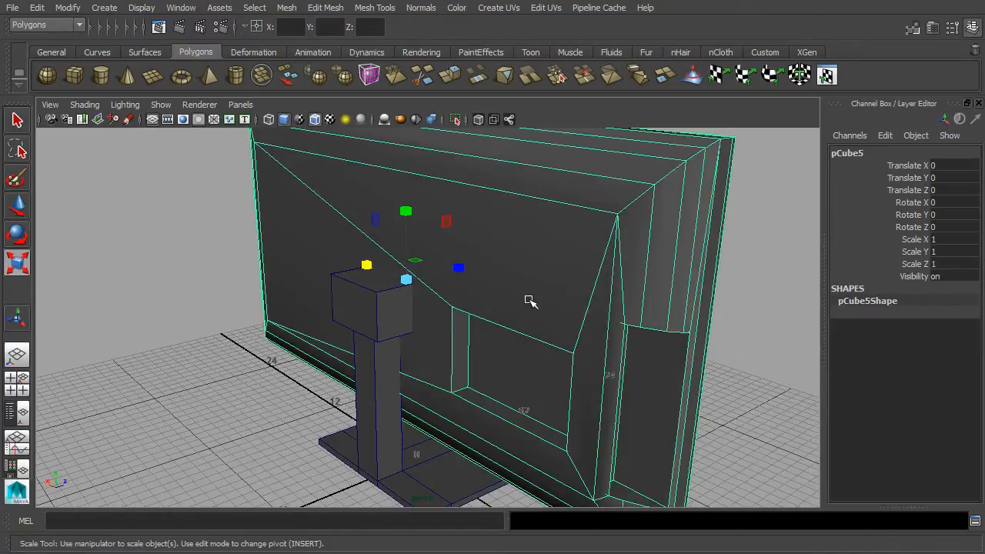
{"action": "left_click", "coordinate": [382, 303]}
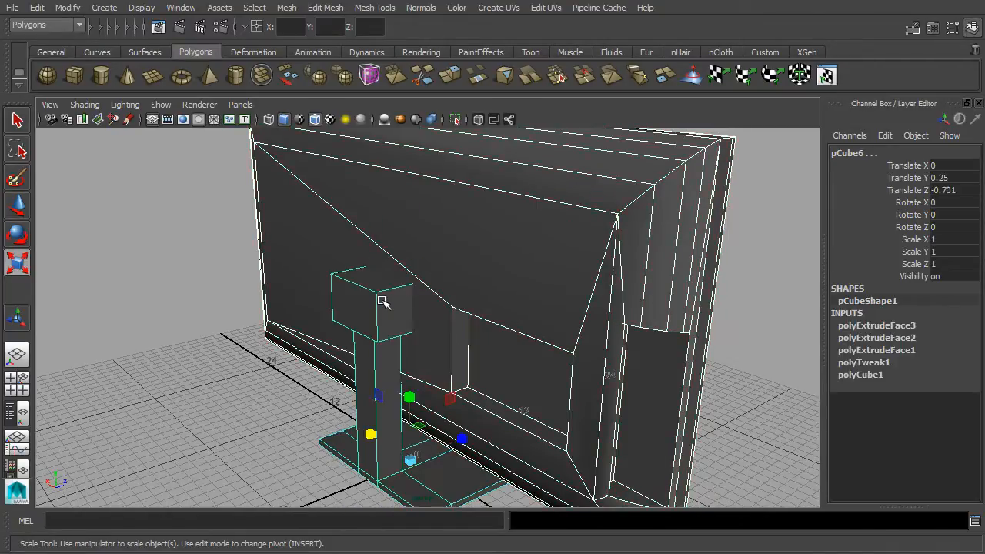
- Combine the TV and stand into a single mesh, pCube7
{"action": "left_click", "coordinate": [287, 7]}
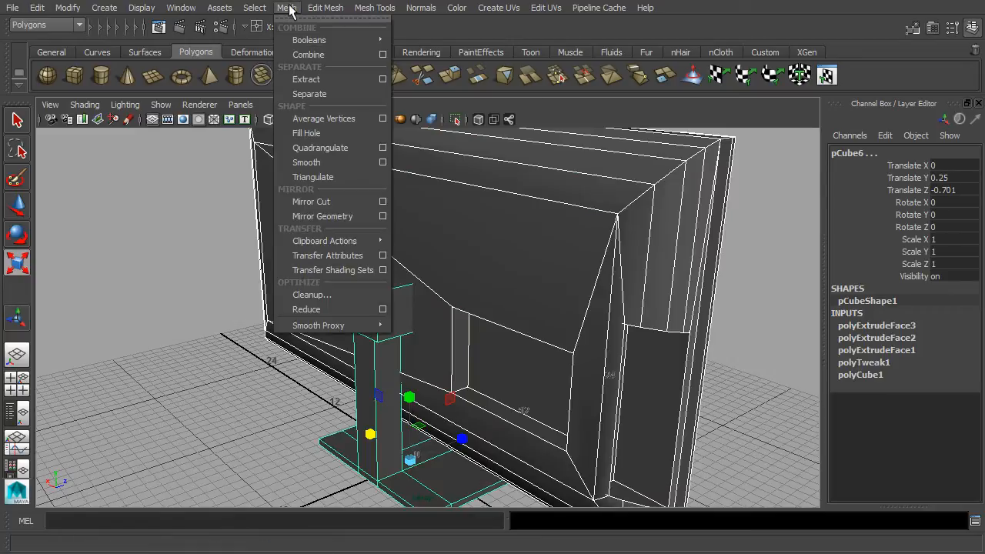
{"action": "left_click", "coordinate": [306, 55]}
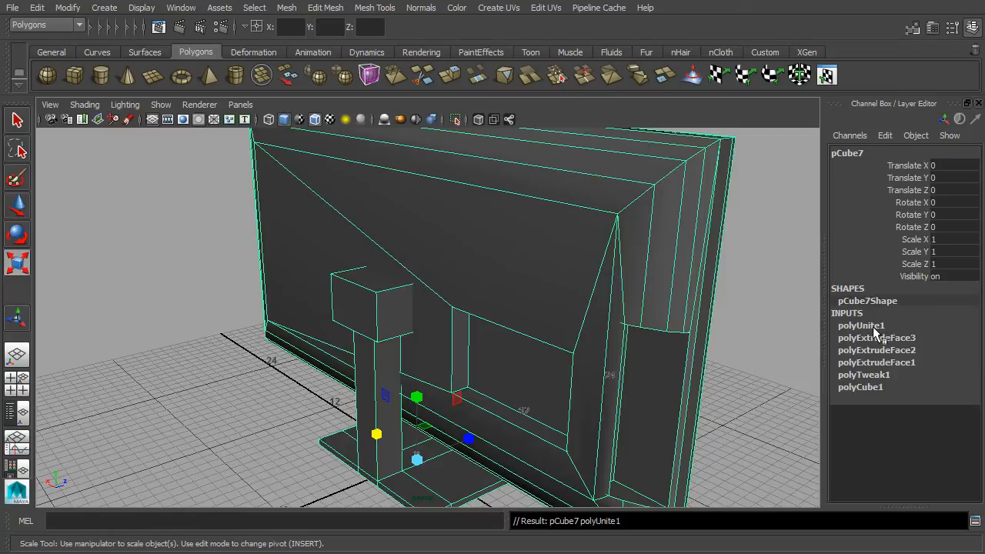
{"action": "left_click_drag", "start_coordinate": [771, 319], "coordinate": [553, 316], "text": "alt"}
{"action": "scroll", "coordinate": [554, 316], "scroll_direction": "down", "scroll_amount": 4}
{"action": "middle_click_drag", "start_coordinate": [589, 303], "coordinate": [506, 272], "text": "alt"}
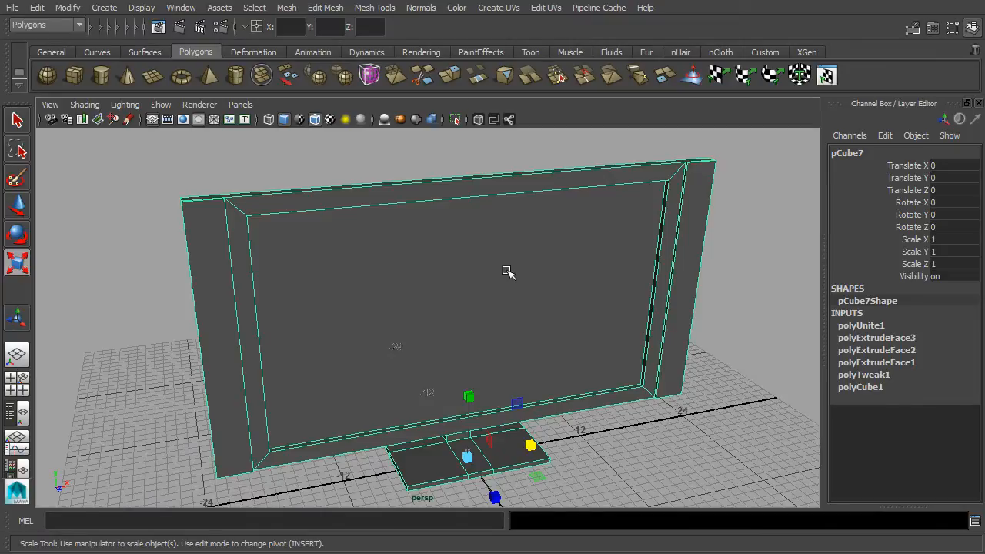
- Delete the construction history of the combined pCube7 mesh
{"action": "left_click", "coordinate": [43, 8]}
{"action": "mouse_move", "coordinate": [69, 171]}
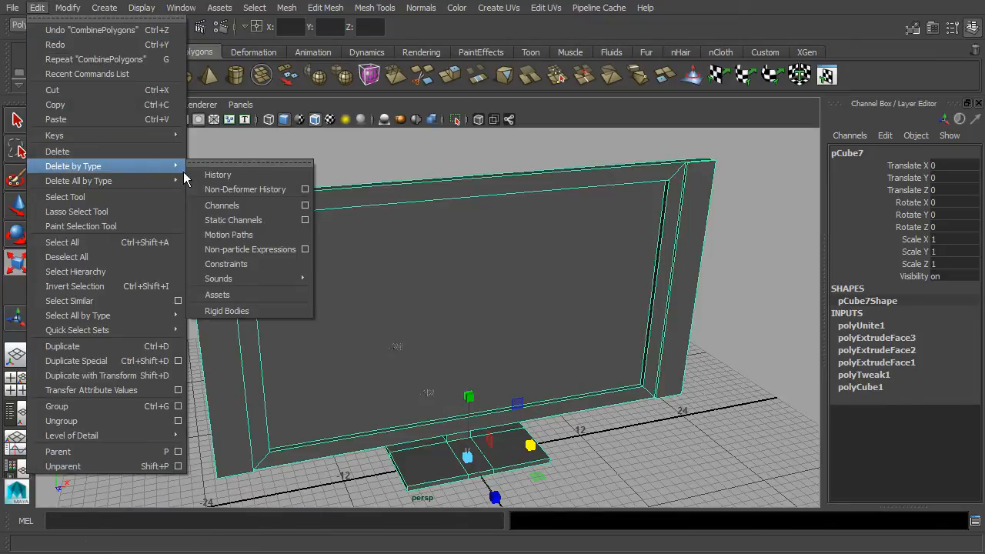
{"action": "left_click", "coordinate": [218, 175]}
{"action": "left_click_drag", "start_coordinate": [517, 345], "coordinate": [654, 322], "text": "alt"}
- Deselect the TV and turn off the wireframe-on-shaded overlay
{"action": "left_click", "coordinate": [677, 323]}
{"action": "left_click", "coordinate": [567, 306]}
{"action": "left_click_drag", "start_coordinate": [567, 306], "coordinate": [647, 321], "text": "alt"}
{"action": "left_click_drag", "start_coordinate": [462, 422], "coordinate": [402, 360], "text": "alt"}
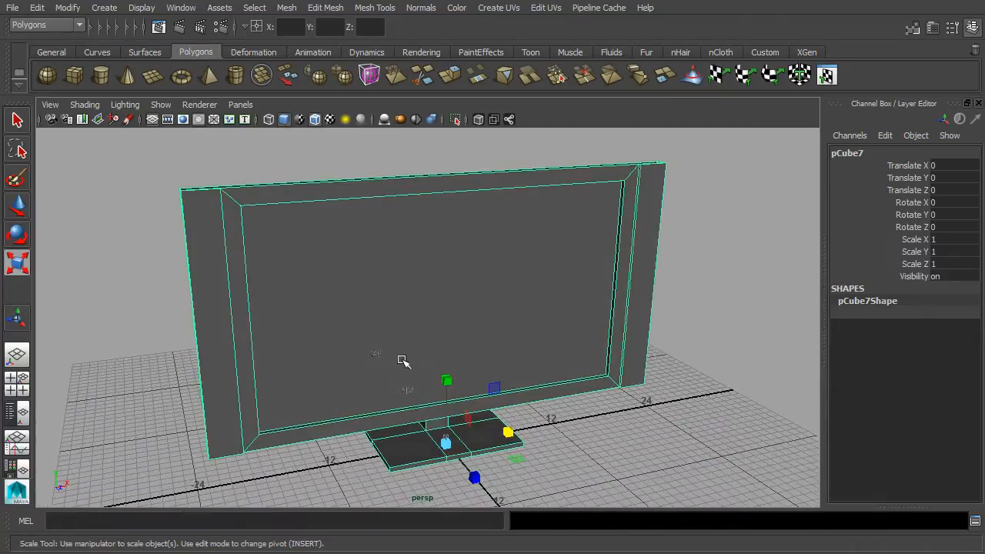
{"action": "left_click", "coordinate": [702, 436]}
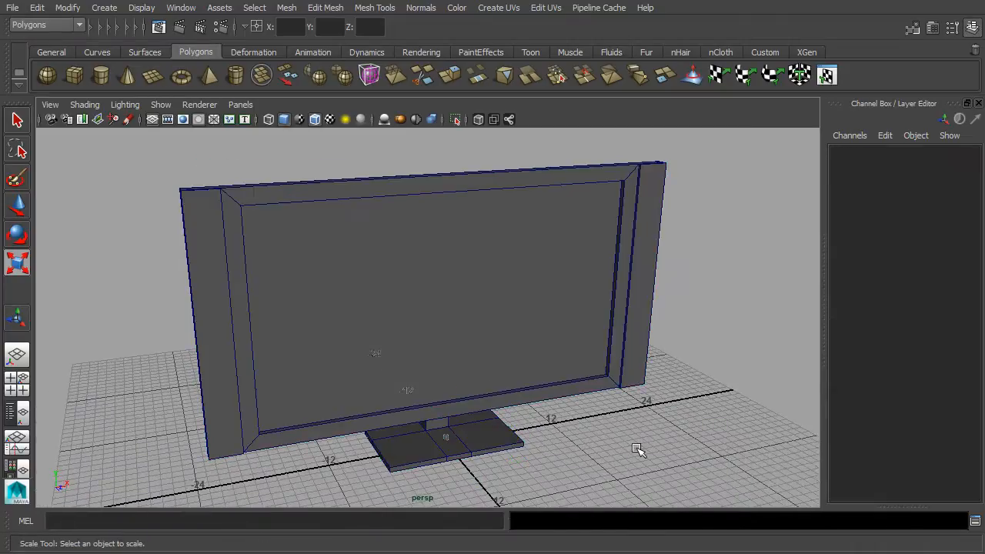
{"action": "left_click_drag", "start_coordinate": [759, 418], "coordinate": [636, 395], "text": "alt"}
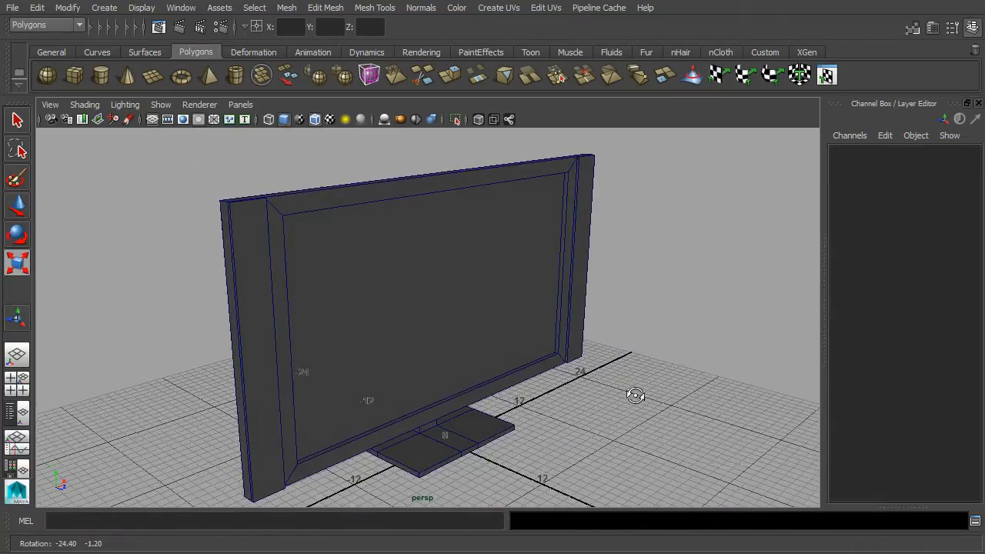
{"action": "left_click", "coordinate": [316, 120]}
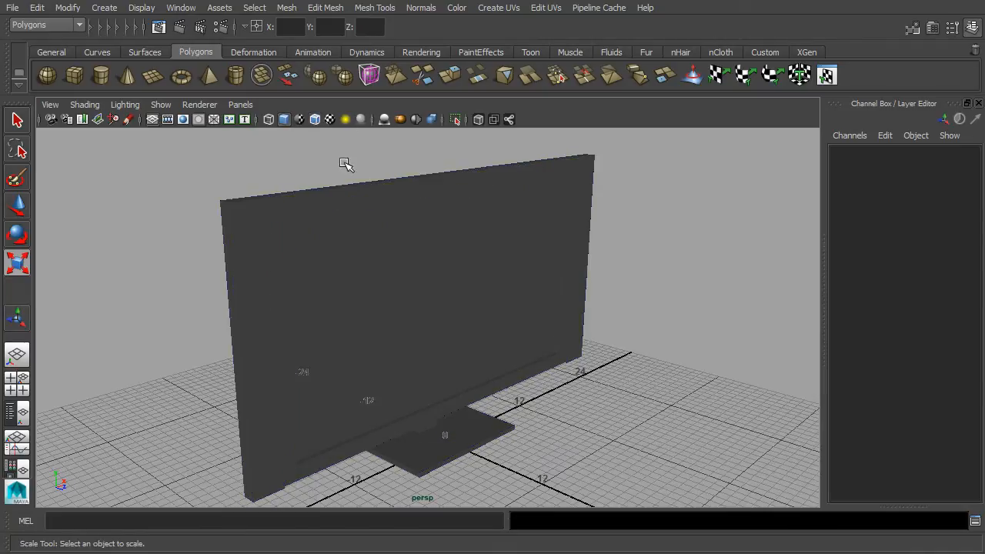
- Inspect the TV's back and stand, switch to Scale, and bring up the Normals menu
{"action": "left_click_drag", "start_coordinate": [462, 254], "coordinate": [543, 257], "text": "alt"}
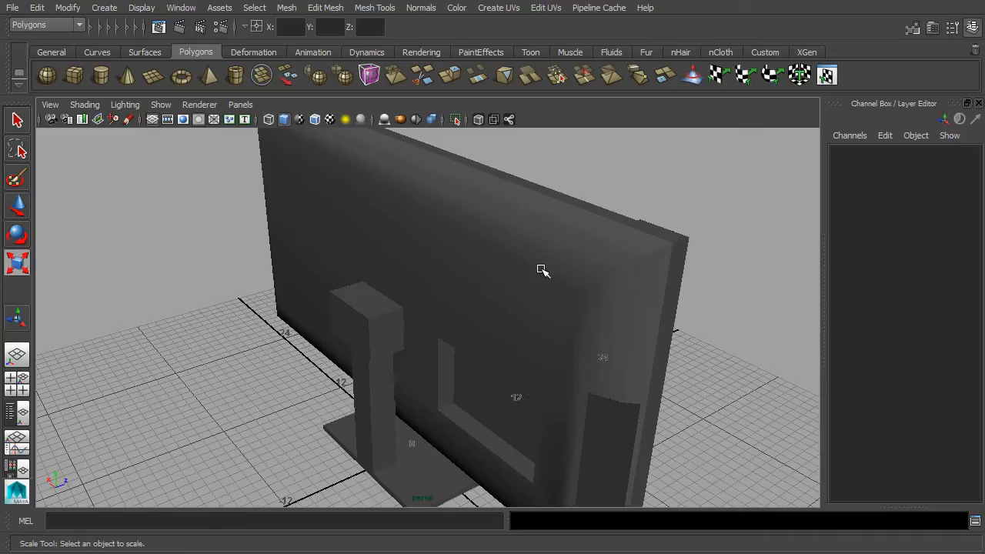
{"action": "left_click_drag", "start_coordinate": [654, 300], "coordinate": [611, 311], "text": "alt"}
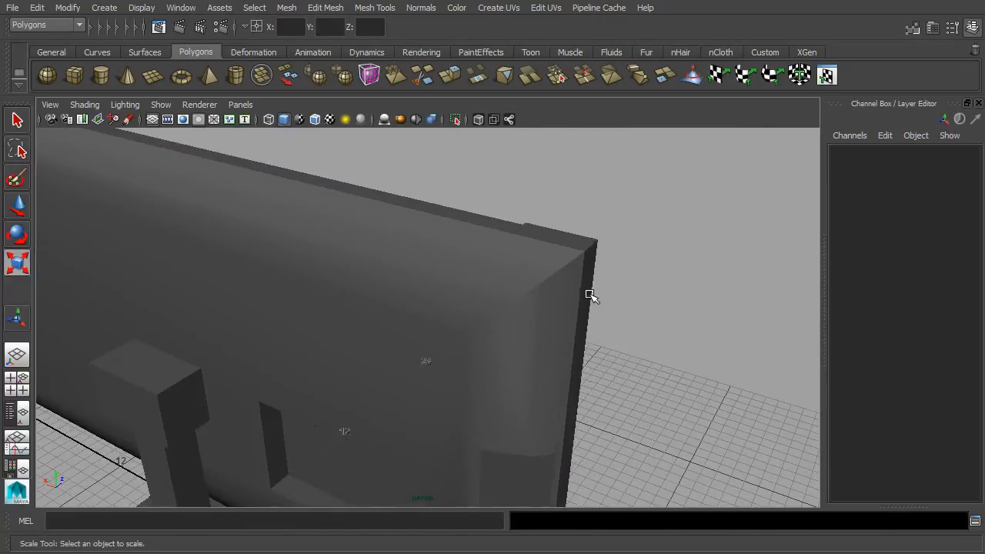
{"action": "left_click_drag", "start_coordinate": [528, 268], "coordinate": [501, 308], "text": "alt"}
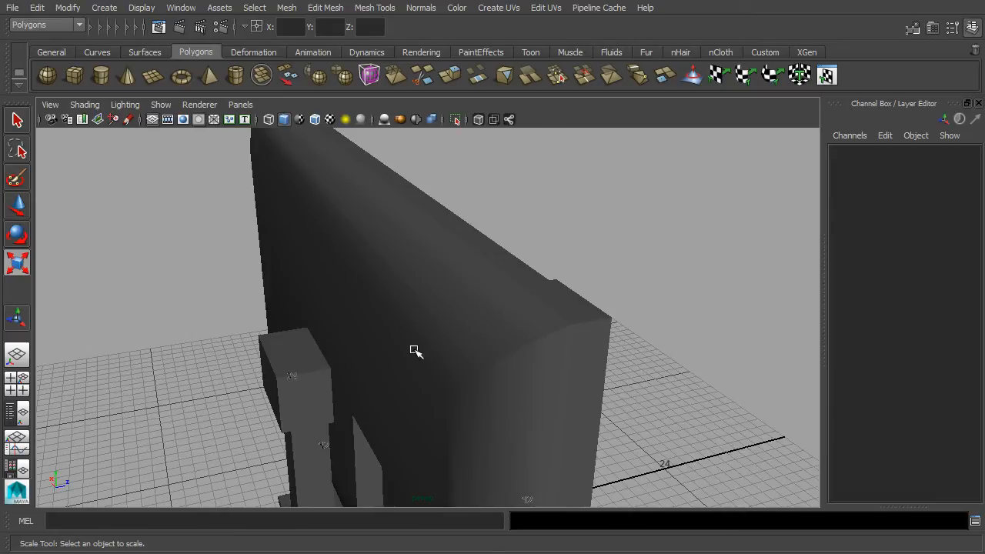
{"action": "scroll", "coordinate": [428, 366], "scroll_direction": "down", "scroll_amount": 1}
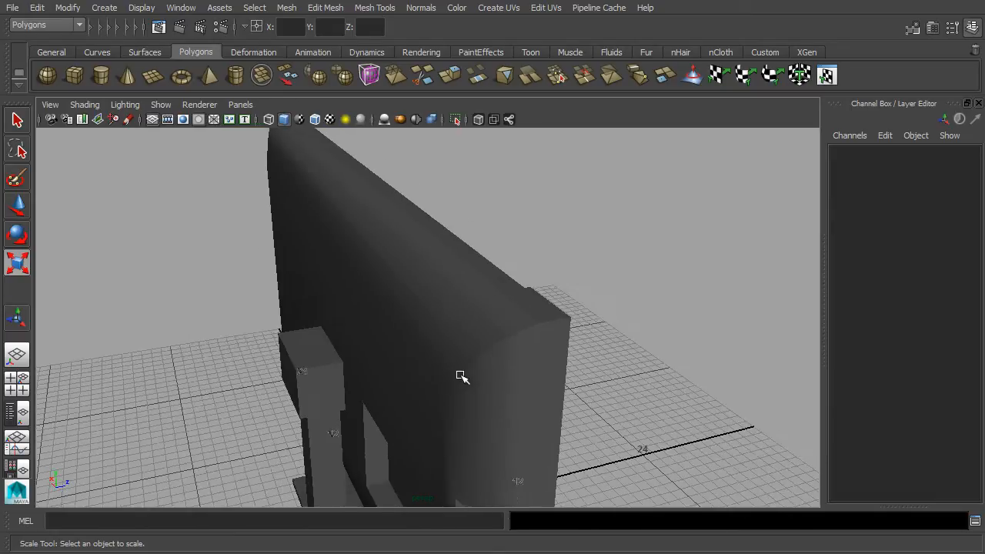
{"action": "left_click_drag", "start_coordinate": [460, 374], "coordinate": [525, 369], "text": "alt"}
{"action": "scroll", "coordinate": [528, 369], "scroll_direction": "down", "scroll_amount": 2}
{"action": "middle_click_drag", "start_coordinate": [533, 355], "coordinate": [621, 249], "text": "alt"}
{"action": "key", "text": "r"}
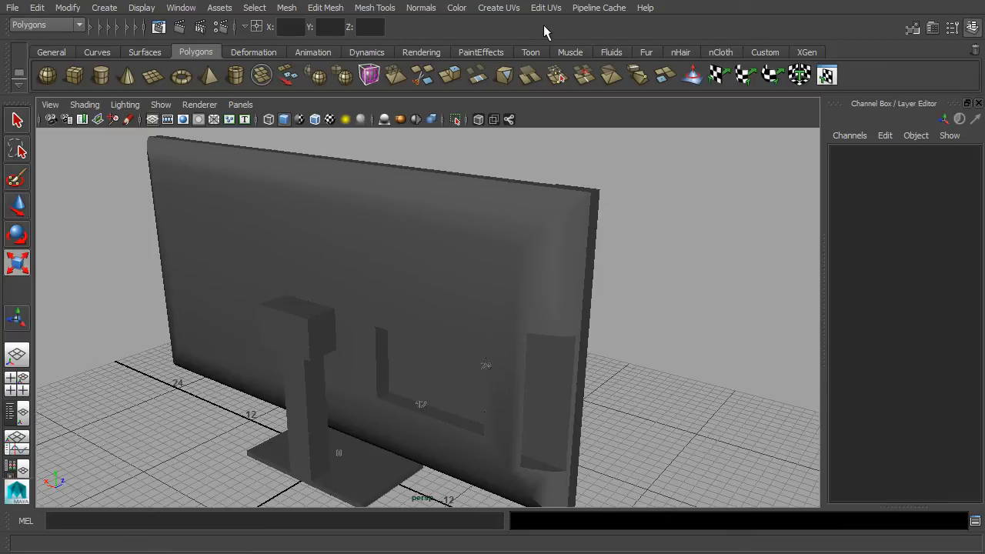
{"action": "left_click", "coordinate": [419, 8]}
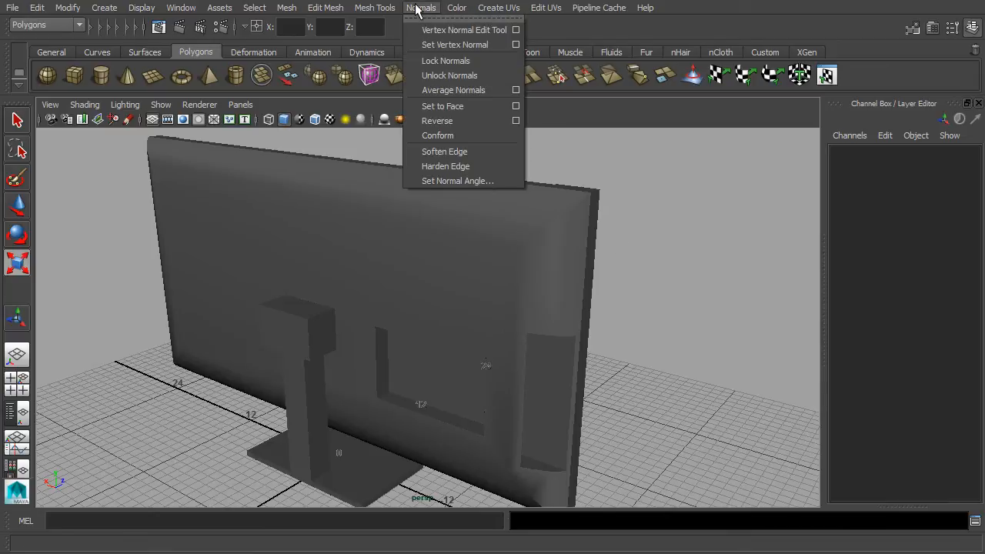
- Harden all edges of the TV mesh pCube7
{"action": "left_click", "coordinate": [497, 160]}
{"action": "left_click", "coordinate": [499, 220]}
{"action": "left_click", "coordinate": [424, 10]}
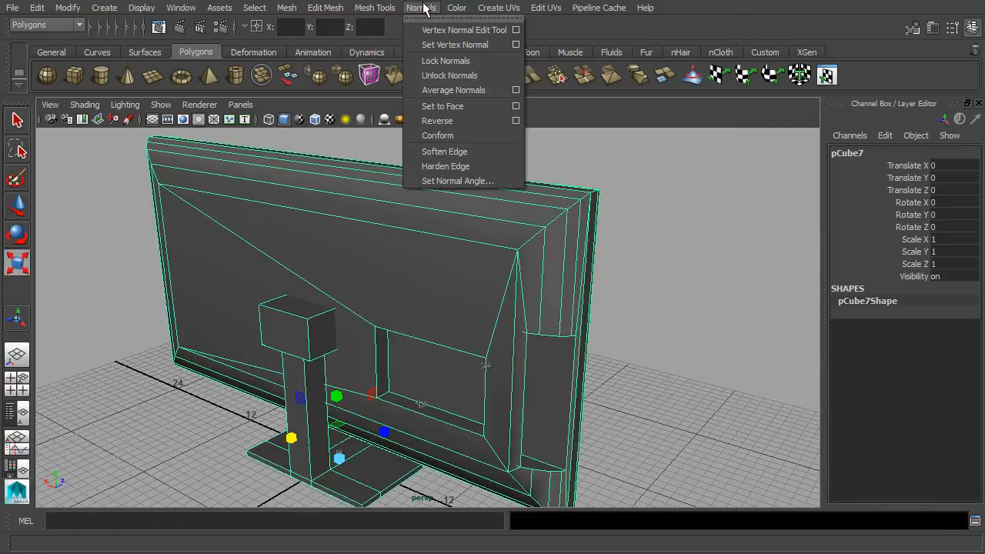
{"action": "left_click", "coordinate": [476, 165]}
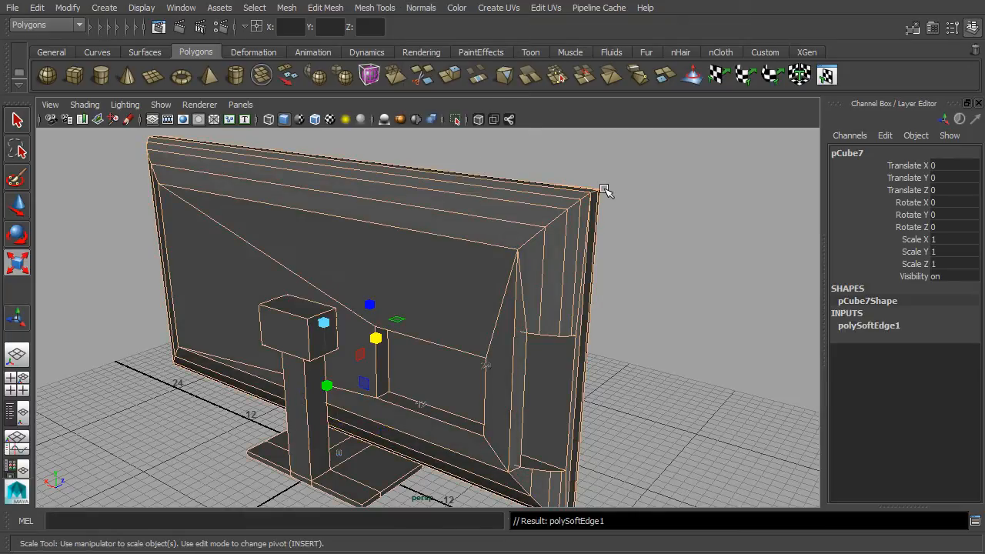
- Inspect the hardened edges, then reselect the TV and expand polySoftEdge1 showing Angle 0
{"action": "left_click", "coordinate": [680, 197]}
{"action": "left_click_drag", "start_coordinate": [682, 198], "coordinate": [628, 207], "text": "alt"}
{"action": "scroll", "coordinate": [631, 208], "scroll_direction": "up", "scroll_amount": 3}
{"action": "middle_click_drag", "start_coordinate": [643, 201], "coordinate": [516, 254], "text": "alt"}
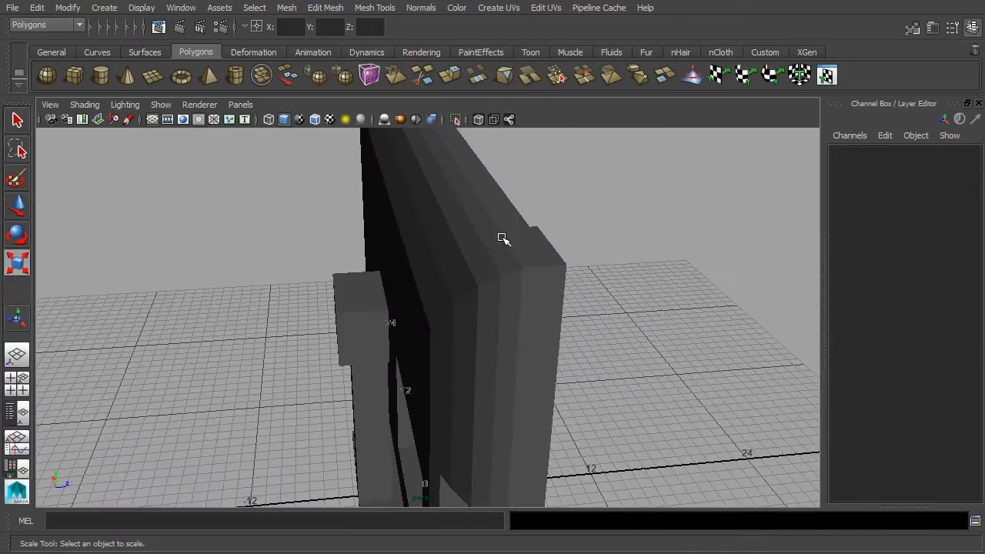
{"action": "scroll", "coordinate": [477, 269], "scroll_direction": "up", "scroll_amount": 1}
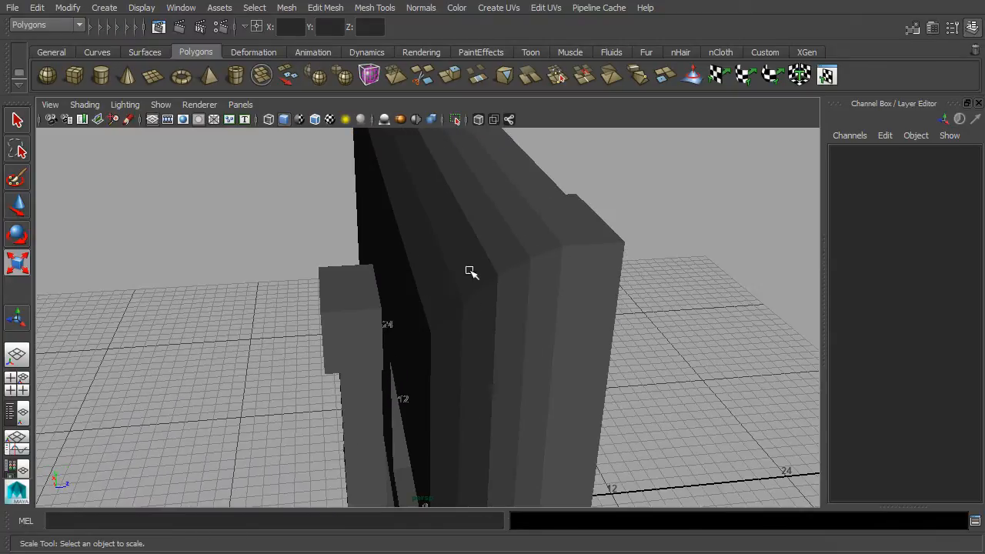
{"action": "left_click_drag", "start_coordinate": [545, 242], "coordinate": [631, 291], "text": "alt"}
{"action": "scroll", "coordinate": [555, 282], "scroll_direction": "up", "scroll_amount": 3}
{"action": "left_click_drag", "start_coordinate": [554, 283], "coordinate": [505, 255], "text": "alt"}
{"action": "left_click", "coordinate": [506, 255]}
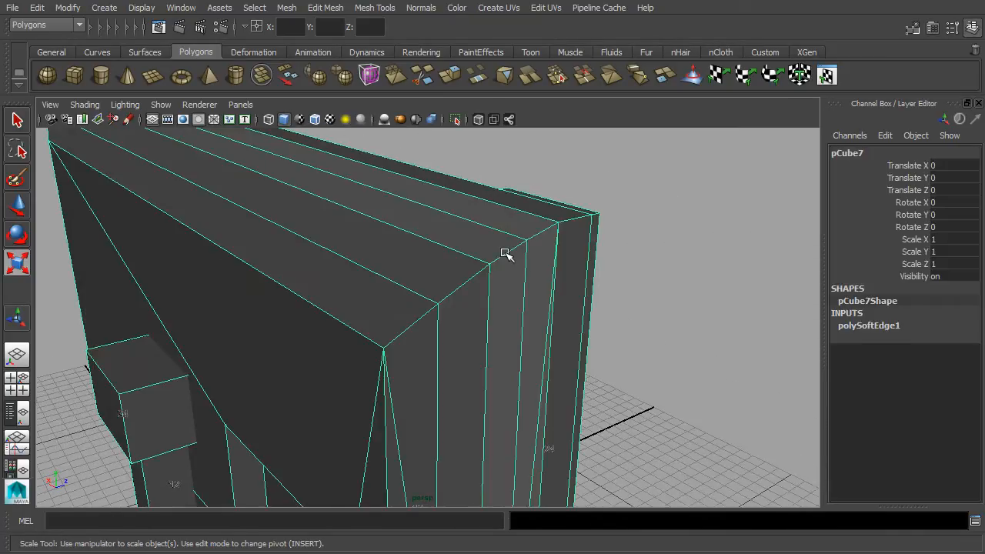
{"action": "left_click", "coordinate": [856, 327]}
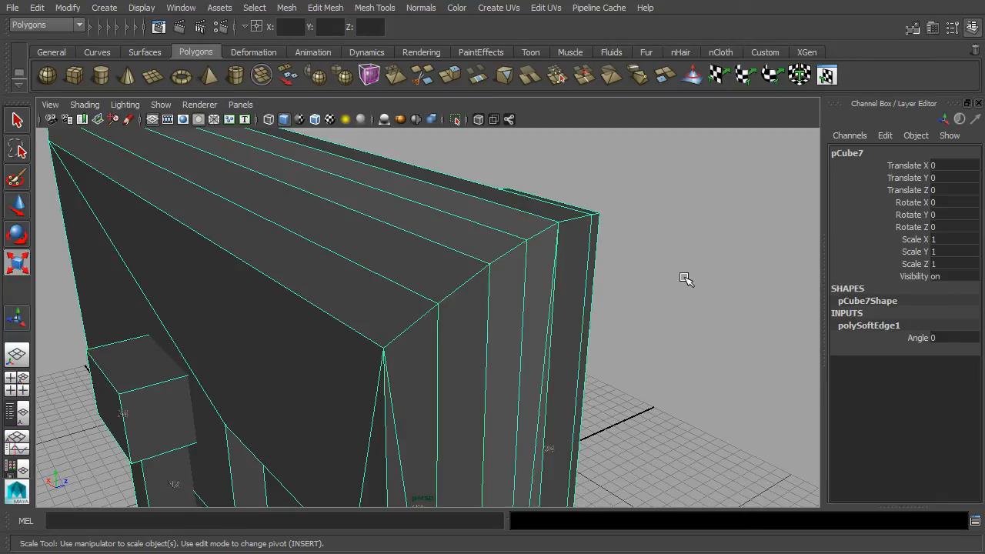
- Turn off selection highlighting in the viewport's Show options
{"action": "left_click_drag", "start_coordinate": [659, 303], "coordinate": [534, 218], "text": "alt"}
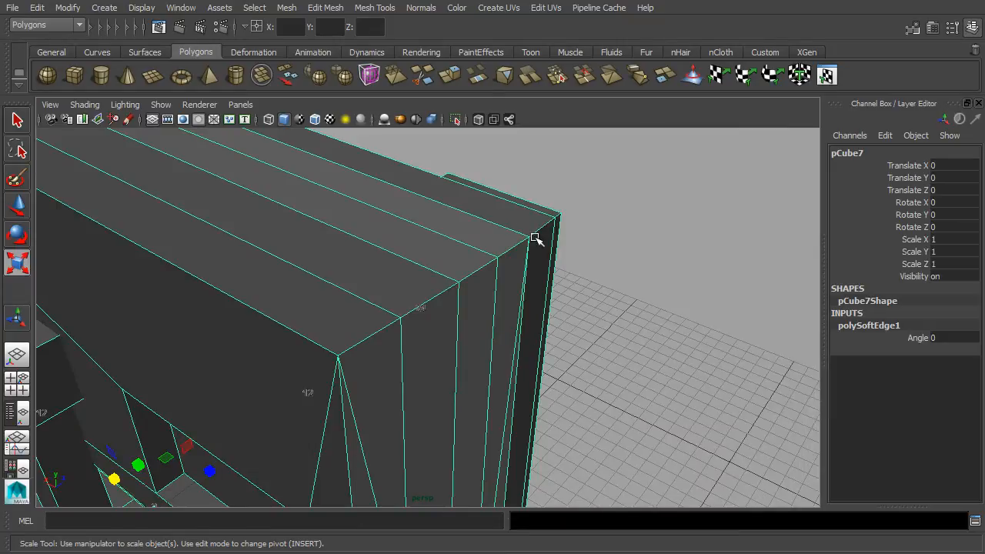
{"action": "left_click_drag", "start_coordinate": [577, 300], "coordinate": [469, 224], "text": "alt"}
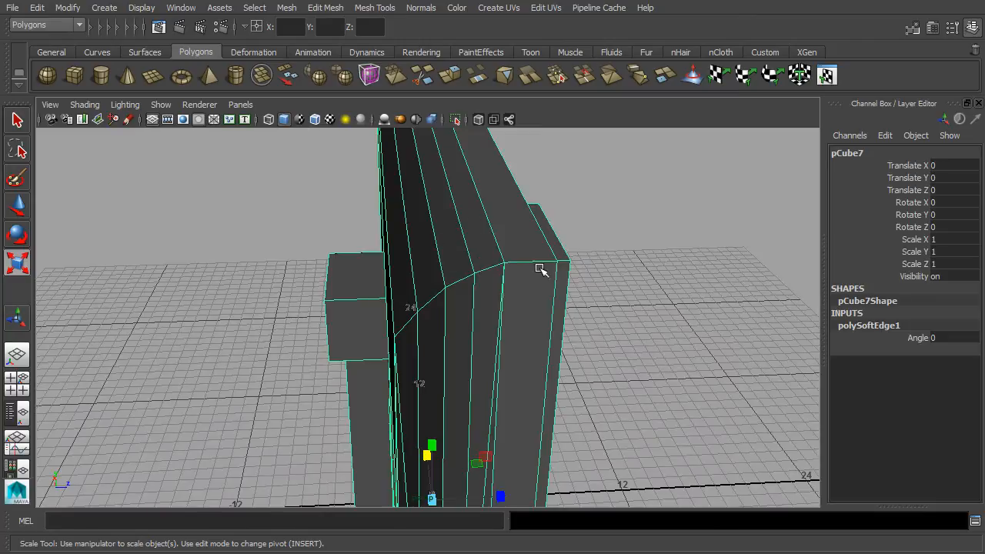
{"action": "left_click_drag", "start_coordinate": [547, 272], "coordinate": [629, 255], "text": "alt"}
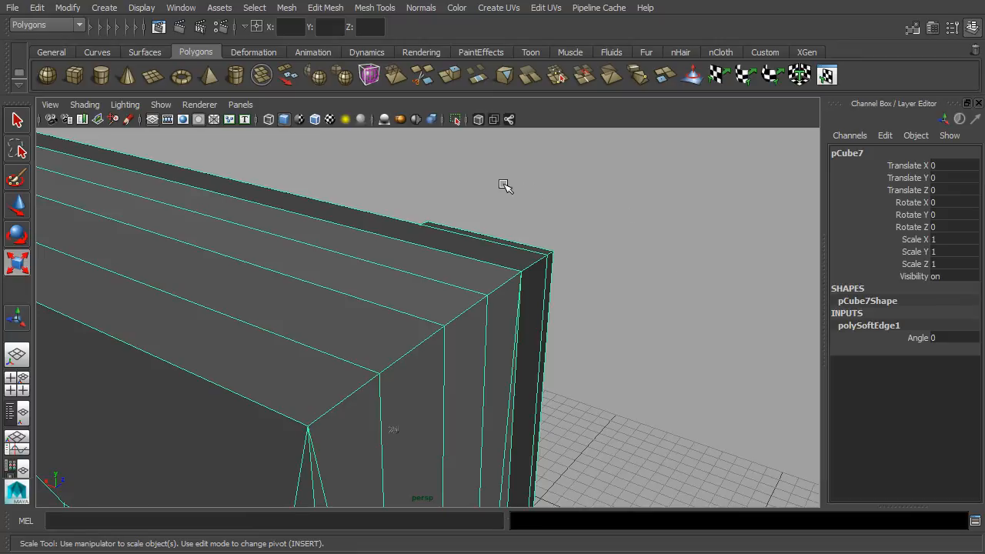
{"action": "left_click", "coordinate": [157, 106]}
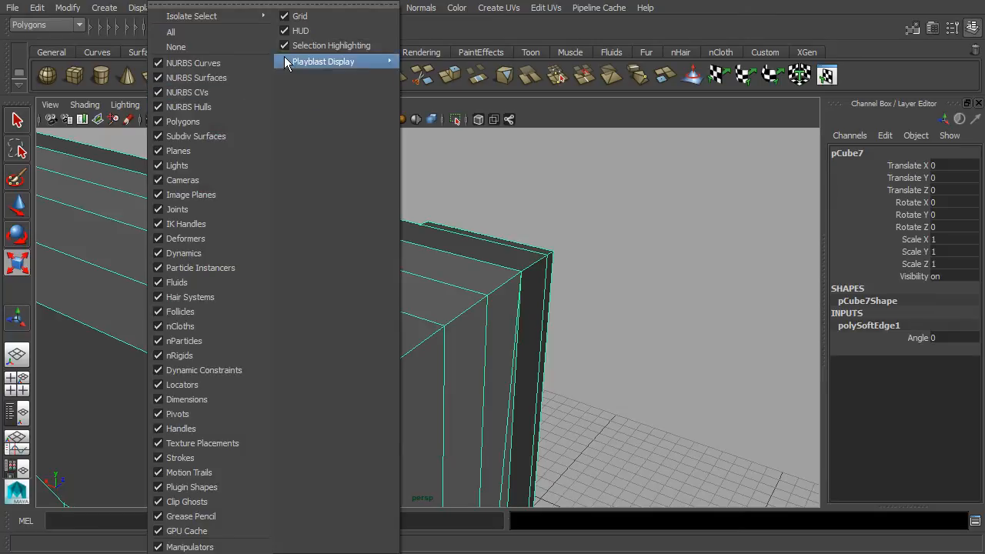
{"action": "left_click", "coordinate": [335, 46]}
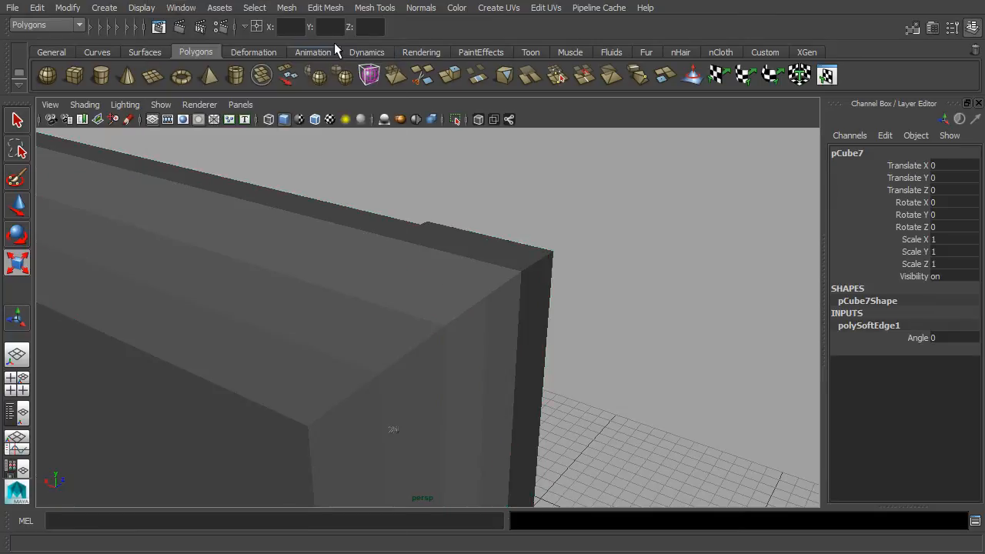
{"action": "left_click_drag", "start_coordinate": [685, 267], "coordinate": [633, 277]}
- Set polySoftEdge1's Angle to 15, then to 30
{"action": "key", "text": "r"}
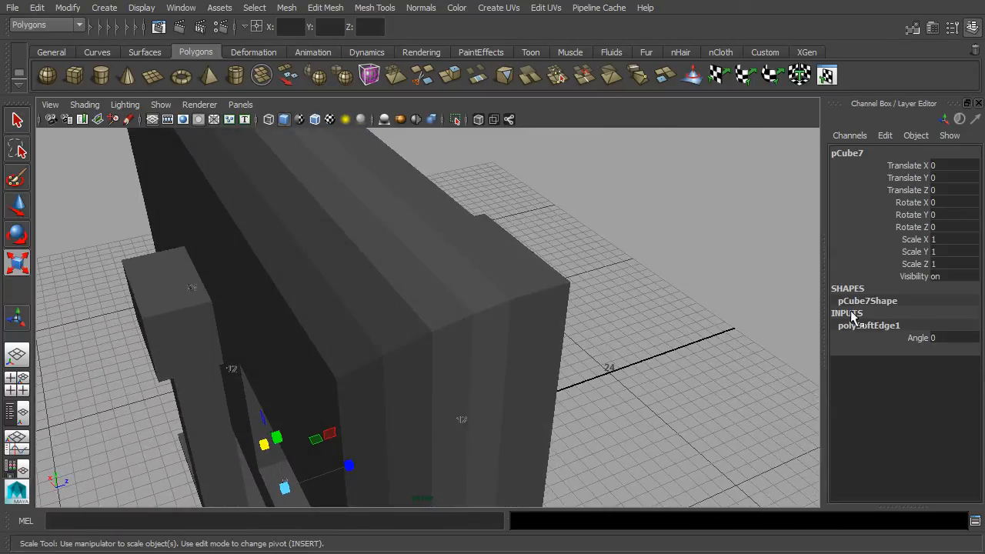
{"action": "left_click", "coordinate": [943, 338]}
{"action": "key", "text": "Return"}
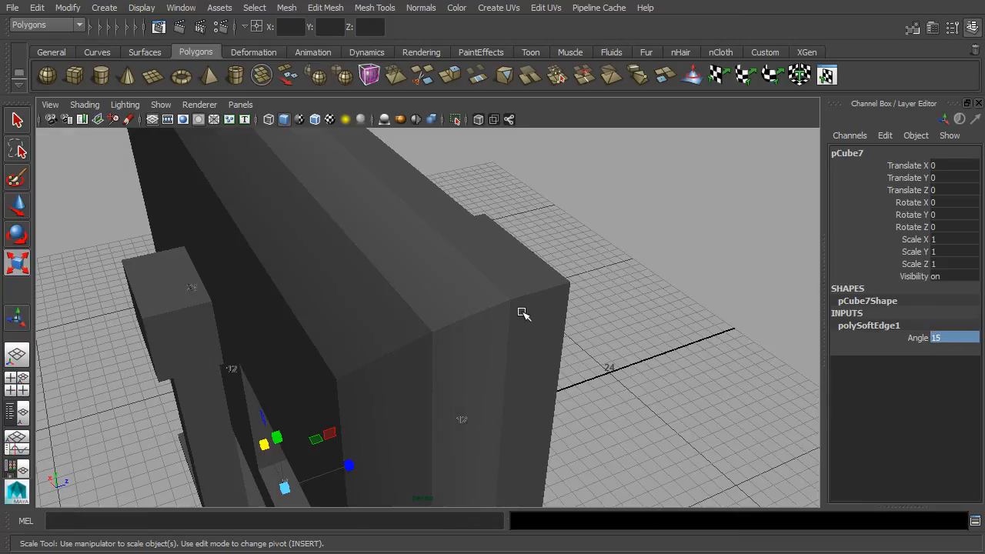
{"action": "left_click", "coordinate": [960, 338]}
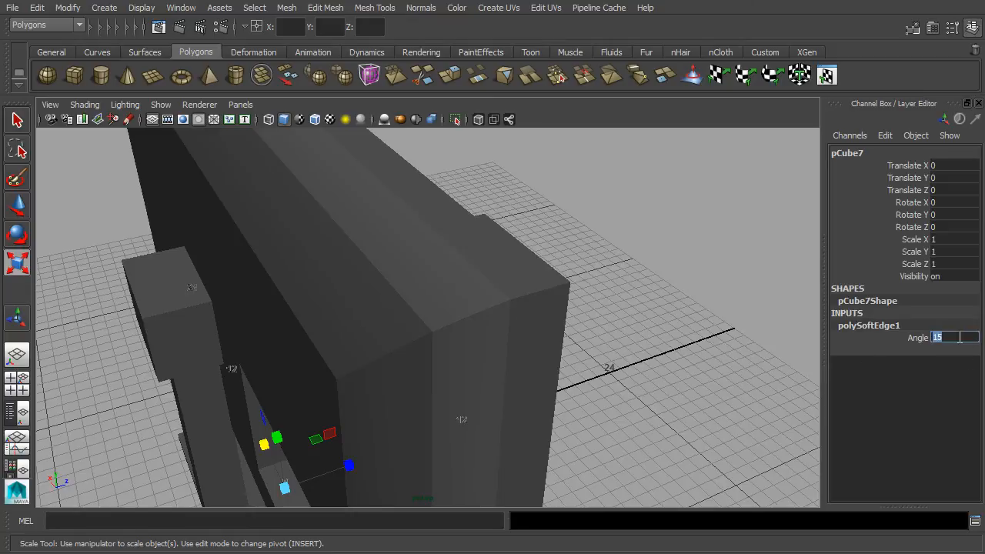
{"action": "type", "text": "30"}
{"action": "key", "text": "Return"}
{"action": "mouse_move", "coordinate": [684, 303]}
{"action": "left_mouse_down", "text": "alt"}
{"action": "mouse_move", "coordinate": [666, 287]}
{"action": "mouse_move", "coordinate": [722, 271]}
{"action": "mouse_move", "coordinate": [574, 277]}
{"action": "mouse_move", "coordinate": [689, 286]}
{"action": "left_mouse_up", "text": "alt"}
- Set the Angle to 180 to soften all edges and inspect the monitor stand
{"action": "key", "text": "r"}
{"action": "left_click", "coordinate": [948, 337]}
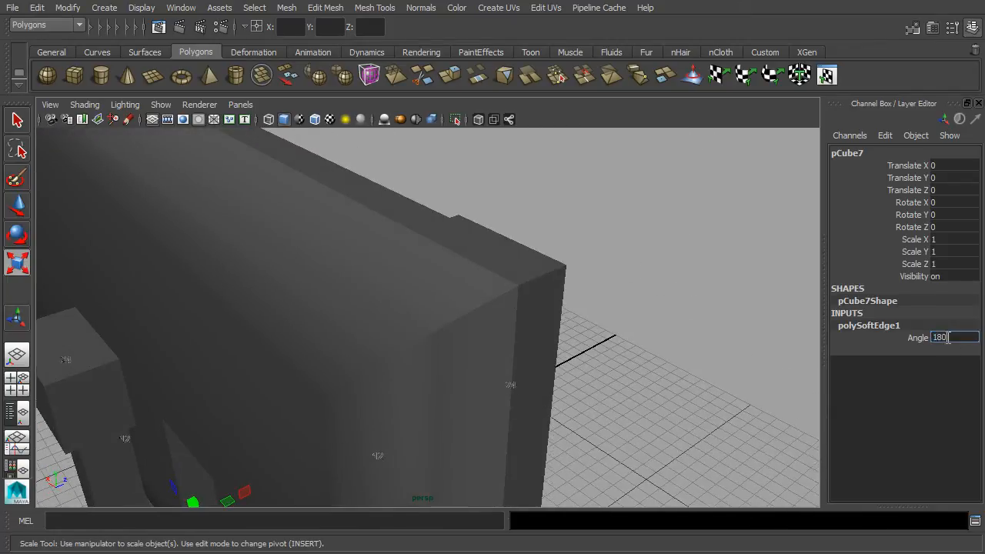
{"action": "type", "text": "180"}
{"action": "key", "text": "Return"}
{"action": "scroll", "coordinate": [626, 293], "scroll_direction": "down", "scroll_amount": 3}
{"action": "mouse_move", "coordinate": [592, 324]}
{"action": "left_mouse_down", "text": "alt"}
{"action": "mouse_move", "coordinate": [447, 308]}
{"action": "mouse_move", "coordinate": [573, 325]}
{"action": "left_mouse_up", "text": "alt"}
{"action": "scroll", "coordinate": [466, 330], "scroll_direction": "down", "scroll_amount": 1}
{"action": "scroll", "coordinate": [466, 330], "scroll_direction": "down", "scroll_amount": 1}
{"action": "middle_click_drag", "start_coordinate": [465, 330], "coordinate": [504, 246], "text": "alt"}
{"action": "left_click_drag", "start_coordinate": [503, 246], "coordinate": [392, 301], "text": "alt"}
{"action": "middle_click_drag", "start_coordinate": [392, 301], "coordinate": [506, 291], "text": "alt"}
{"action": "scroll", "coordinate": [506, 290], "scroll_direction": "up", "scroll_amount": 5}
{"action": "scroll", "coordinate": [483, 347], "scroll_direction": "up", "scroll_amount": 2}
{"action": "middle_click_drag", "start_coordinate": [543, 383], "coordinate": [543, 351], "text": "alt"}
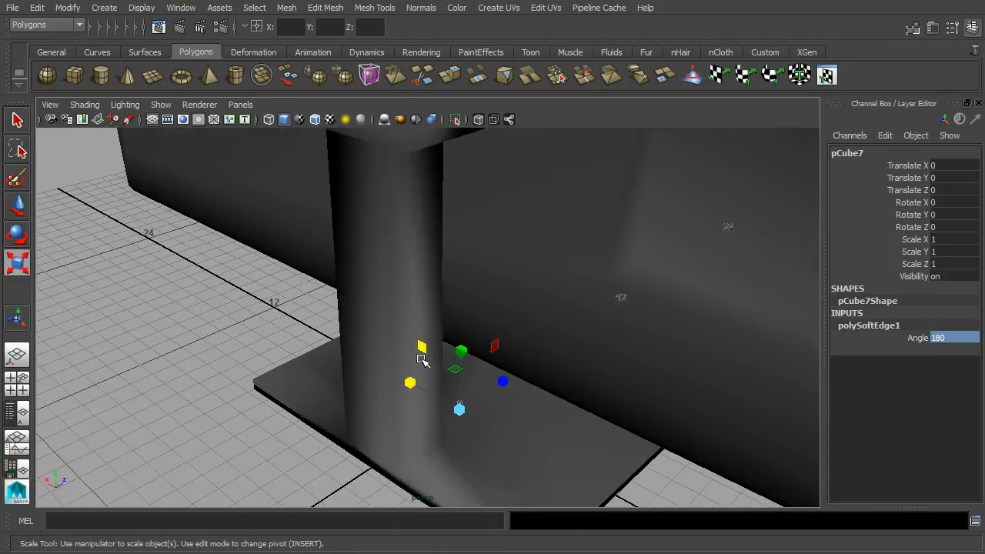
{"action": "scroll", "coordinate": [408, 314], "scroll_direction": "down", "scroll_amount": 1}
{"action": "scroll", "coordinate": [408, 314], "scroll_direction": "down", "scroll_amount": 4}
{"action": "left_click_drag", "start_coordinate": [554, 304], "coordinate": [569, 346], "text": "alt"}
{"action": "scroll", "coordinate": [593, 360], "scroll_direction": "up", "scroll_amount": 3}
- Set the polySoftEdge1 Angle back to 30 to keep hard corners
{"action": "left_click", "coordinate": [954, 337]}
{"action": "type", "text": "30"}
{"action": "key", "text": "Return"}
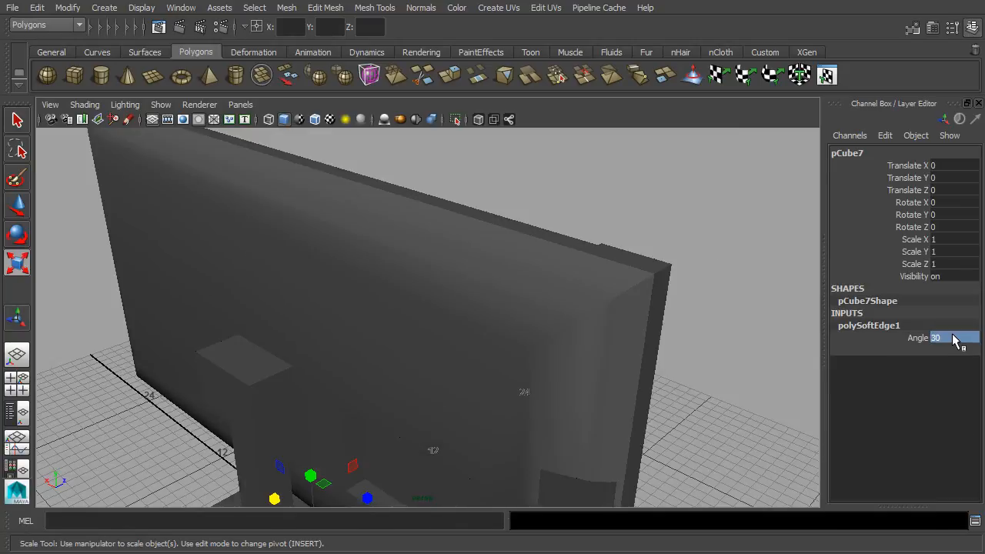
{"action": "left_click_drag", "start_coordinate": [629, 207], "coordinate": [589, 217], "text": "alt"}
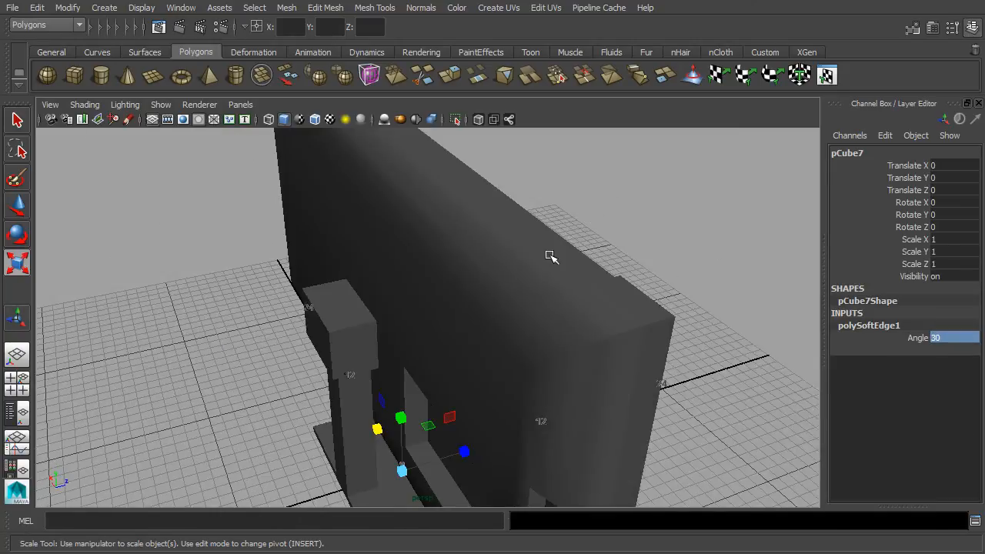
{"action": "left_click", "coordinate": [428, 12]}
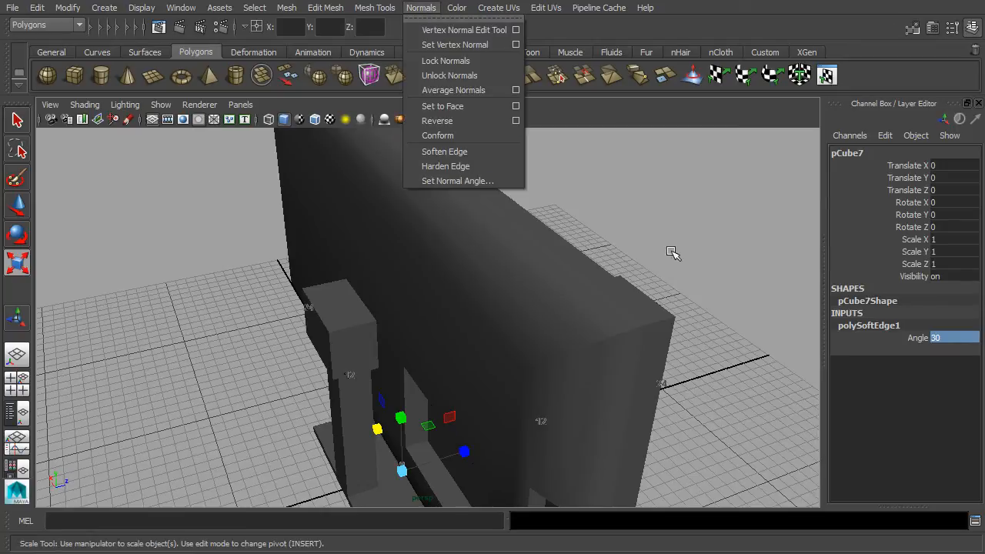
- Re-enable viewport selection highlighting and select the TV to show its cyan wireframe
{"action": "left_click", "coordinate": [749, 254]}
{"action": "left_click_drag", "start_coordinate": [677, 323], "coordinate": [600, 246], "text": "alt"}
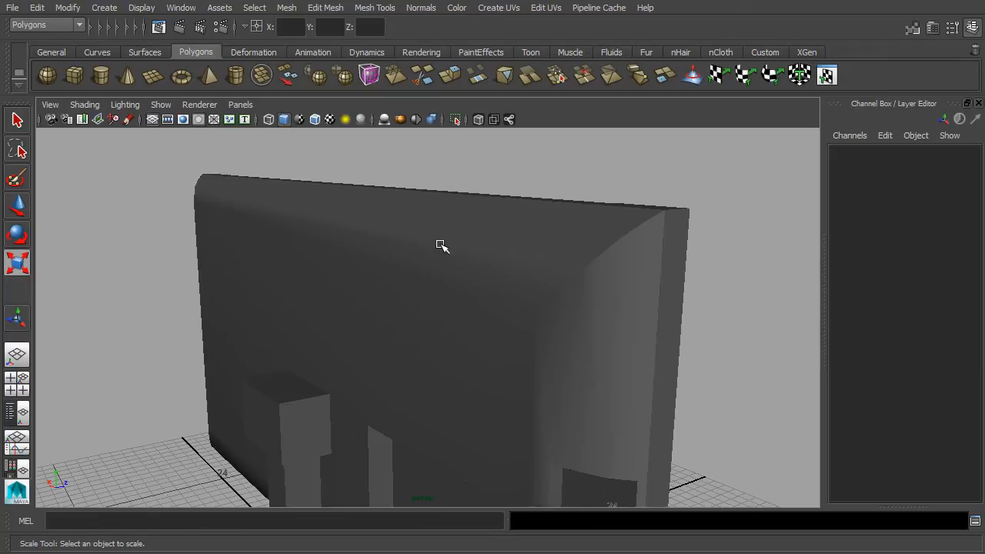
{"action": "left_click", "coordinate": [160, 105]}
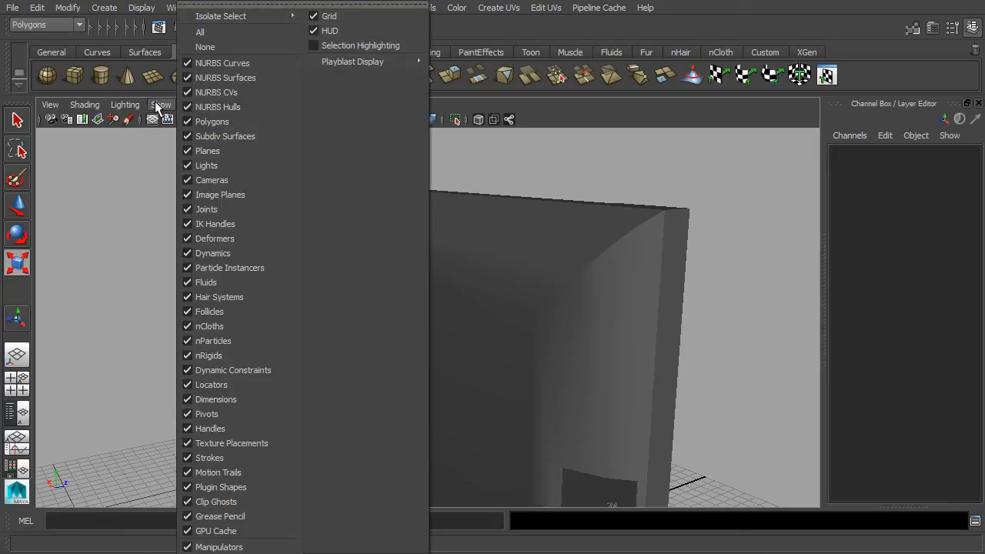
{"action": "left_click", "coordinate": [322, 46]}
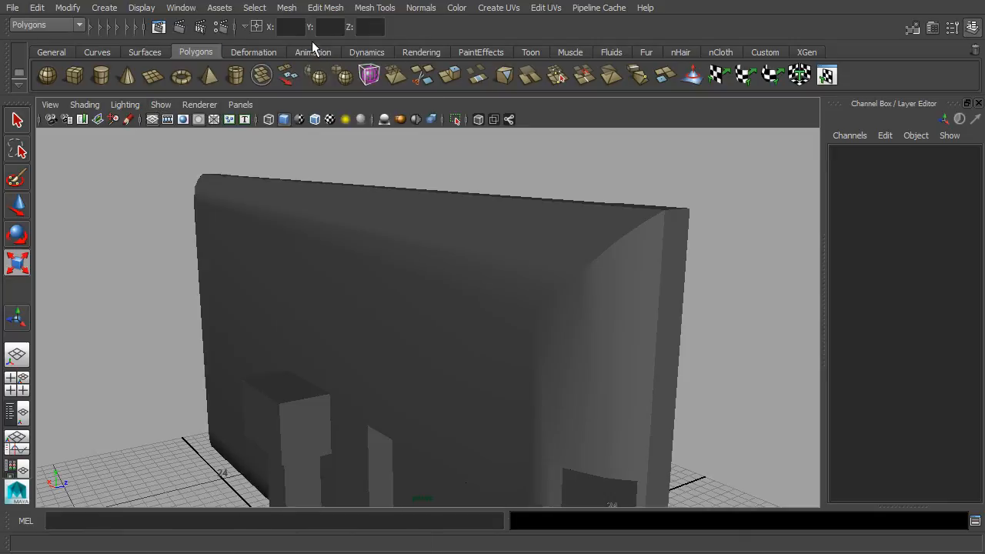
{"action": "left_click", "coordinate": [465, 246]}
- Select the four inner border edges around the TV's recessed back panel
{"action": "left_click_drag", "start_coordinate": [229, 255], "coordinate": [516, 275], "text": "alt"}
{"action": "middle_click_drag", "start_coordinate": [371, 278], "coordinate": [654, 227], "text": "alt"}
{"action": "key", "text": "r"}
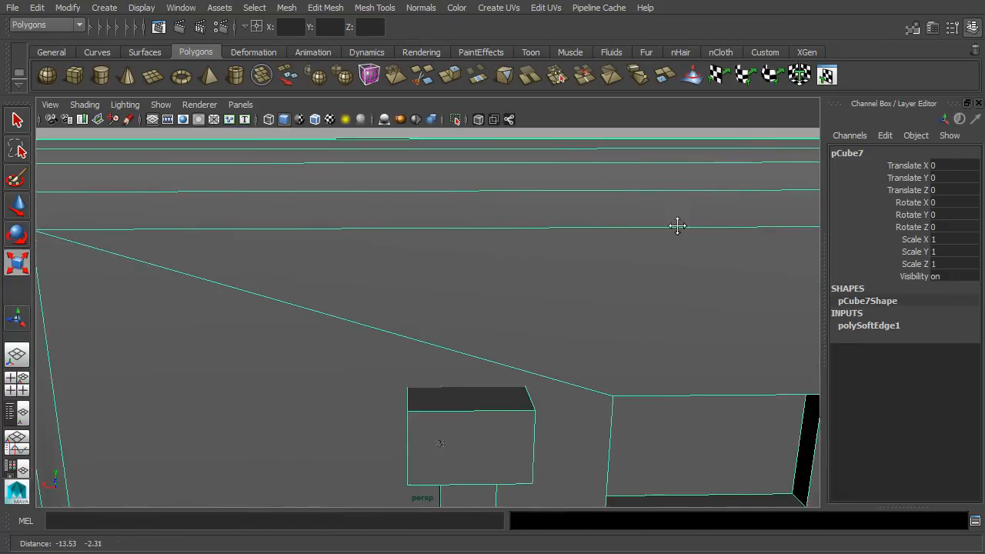
{"action": "middle_click_drag", "start_coordinate": [242, 238], "coordinate": [192, 231], "text": "alt"}
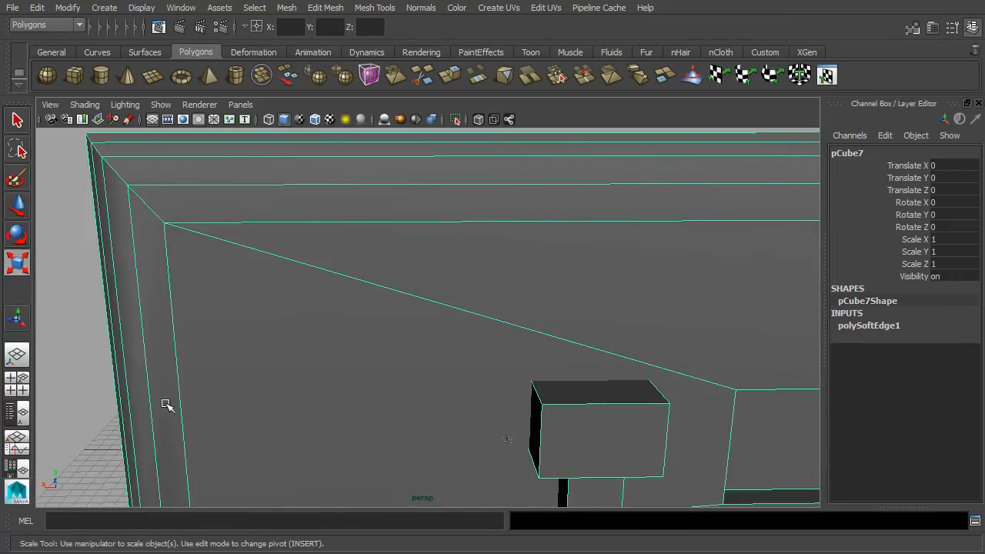
{"action": "right_click_drag", "start_coordinate": [317, 189], "coordinate": [322, 157]}
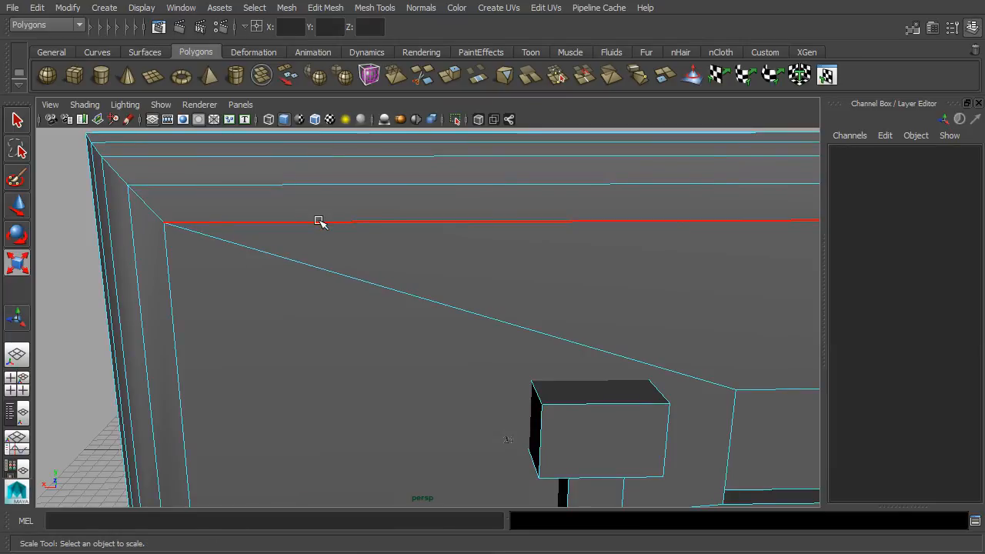
{"action": "left_click", "coordinate": [318, 221]}
{"action": "left_click", "coordinate": [169, 298], "text": "shift"}
{"action": "scroll", "coordinate": [292, 313], "scroll_direction": "down", "scroll_amount": 5}
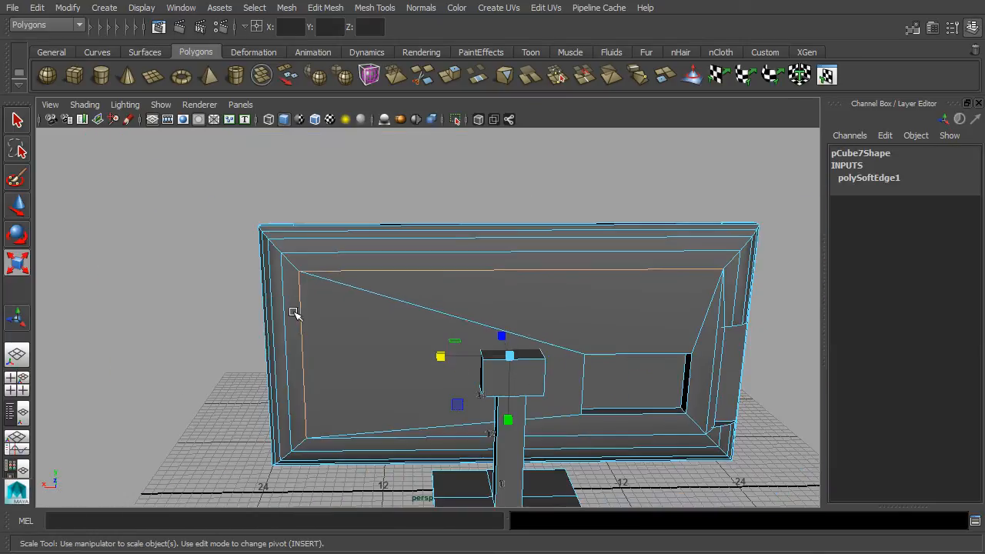
{"action": "middle_click_drag", "start_coordinate": [493, 361], "coordinate": [359, 211], "text": "alt"}
{"action": "scroll", "coordinate": [359, 211], "scroll_direction": "up", "scroll_amount": 5}
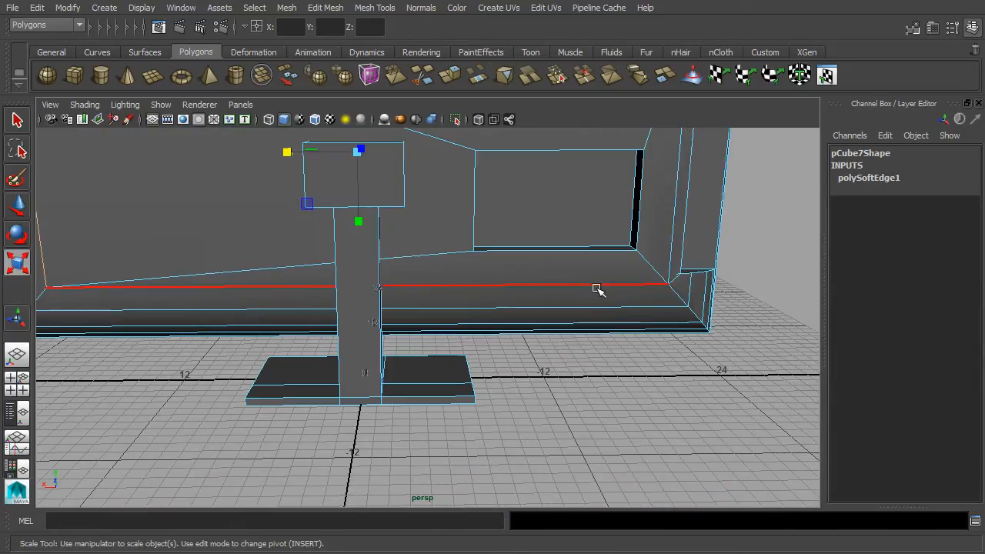
{"action": "left_click", "coordinate": [597, 284], "text": "shift"}
{"action": "middle_click_drag", "start_coordinate": [693, 283], "coordinate": [628, 381], "text": "alt"}
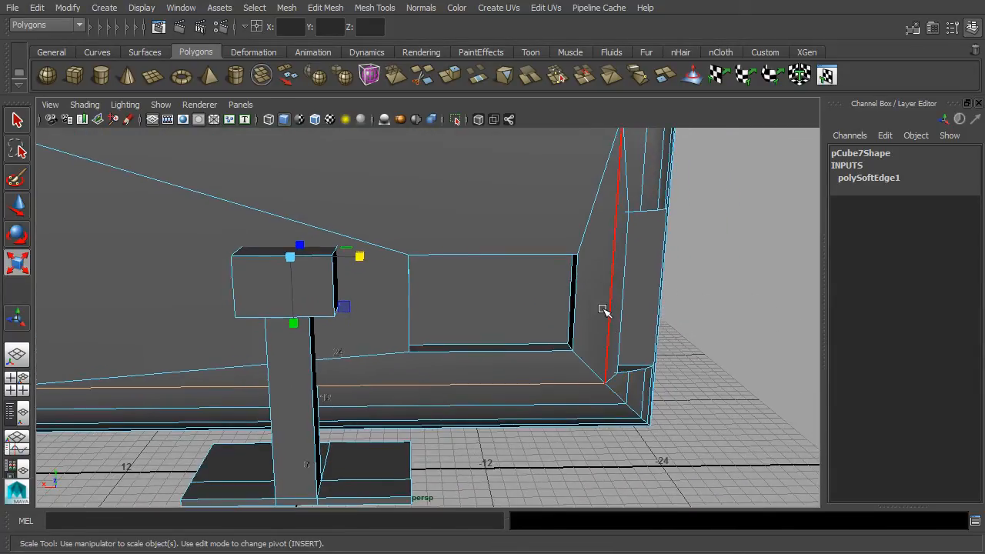
{"action": "left_click", "coordinate": [610, 305], "text": "shift"}
- Harden the selected border edges and return to Object Mode
{"action": "left_click_drag", "start_coordinate": [715, 308], "coordinate": [630, 378], "text": "alt"}
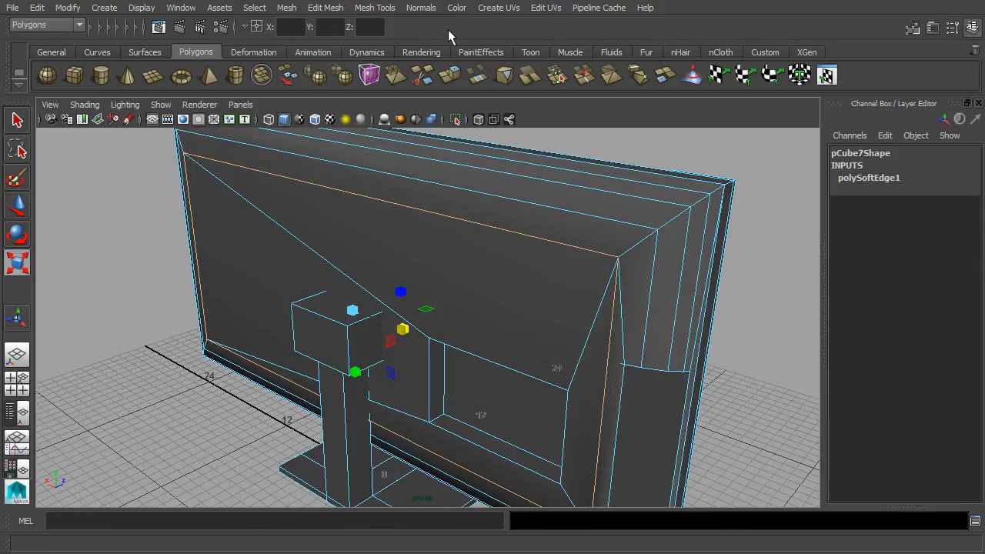
{"action": "left_click", "coordinate": [421, 8]}
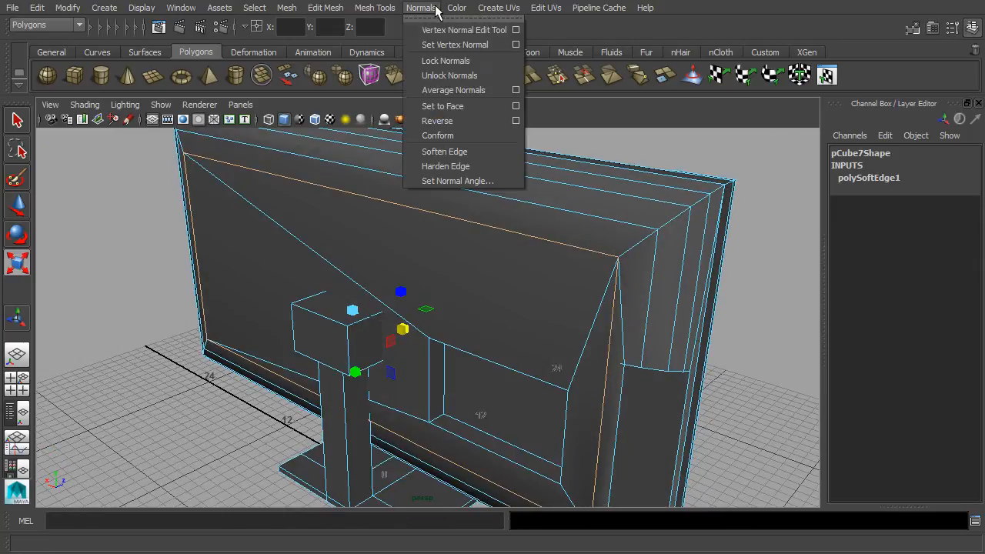
{"action": "left_click", "coordinate": [475, 167]}
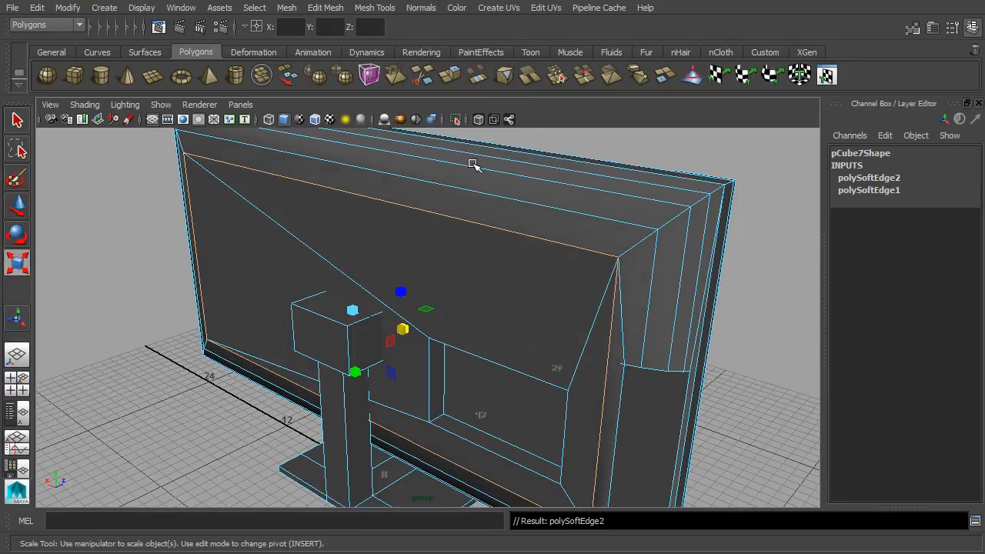
{"action": "right_click", "coordinate": [637, 246]}
{"action": "right_click_drag", "start_coordinate": [637, 246], "coordinate": [705, 161]}
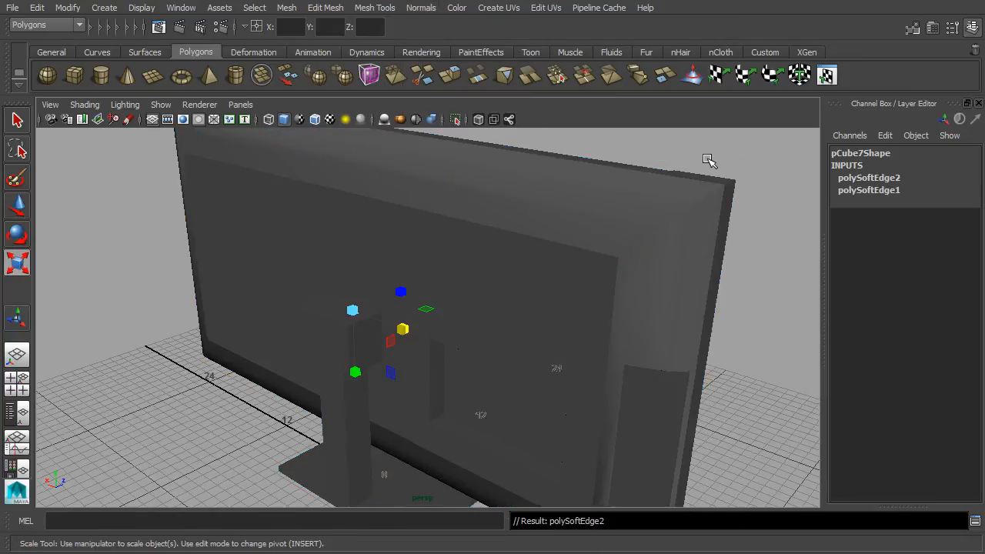
- Deselect, then reselect pCube7 and switch to edge selection
{"action": "left_click", "coordinate": [772, 271]}
{"action": "left_click_drag", "start_coordinate": [783, 308], "coordinate": [587, 298], "text": "alt"}
{"action": "scroll", "coordinate": [559, 293], "scroll_direction": "up", "scroll_amount": 2}
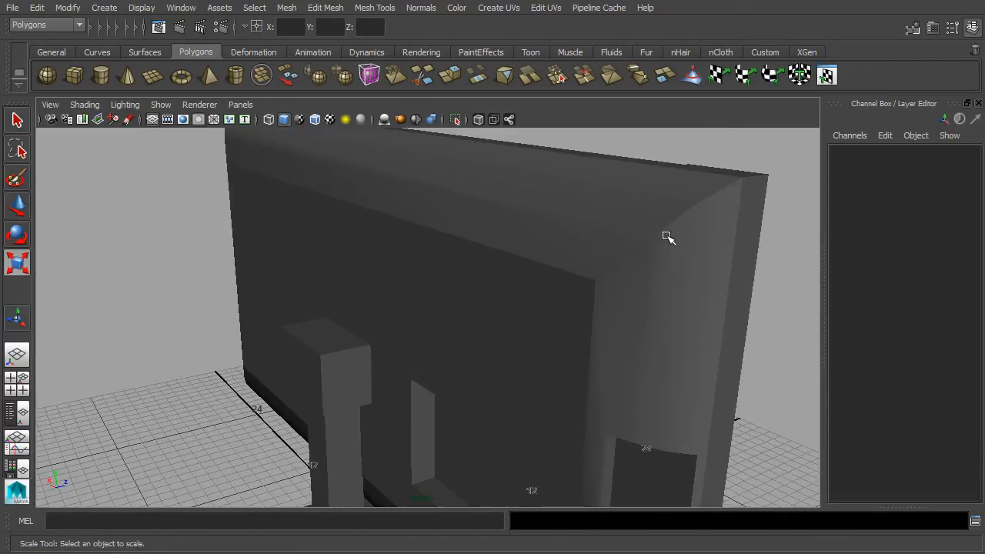
{"action": "left_click", "coordinate": [625, 258]}
{"action": "right_click_drag", "start_coordinate": [623, 188], "coordinate": [599, 151]}
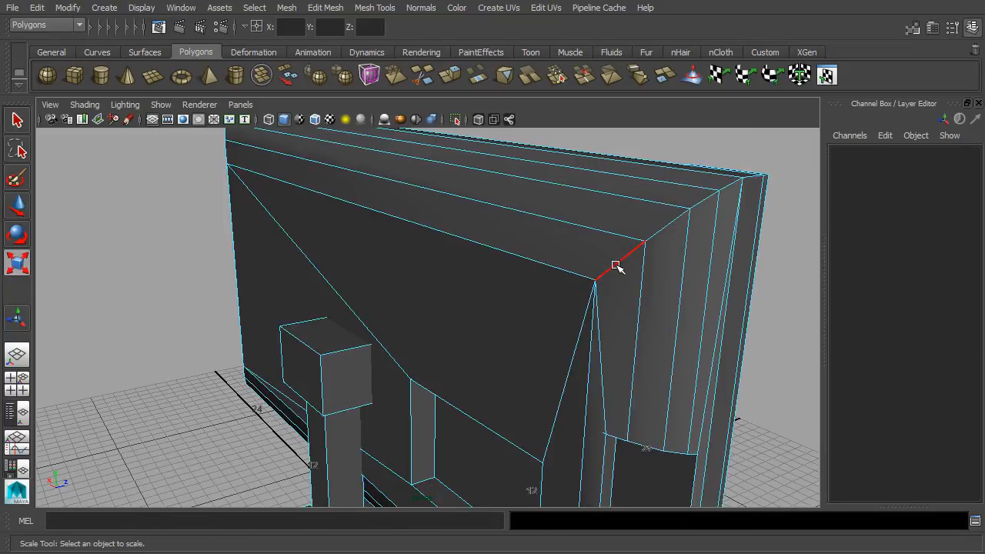
- Select the recess's diagonal corner edges: upper-right, upper-left, lower-left, lower-right and bottom
{"action": "left_click", "coordinate": [615, 265]}
{"action": "left_click_drag", "start_coordinate": [547, 262], "coordinate": [600, 234], "text": "alt"}
{"action": "mouse_move", "coordinate": [600, 233]}
{"action": "middle_mouse_down", "text": "alt"}
{"action": "mouse_move", "coordinate": [572, 209]}
{"action": "mouse_move", "coordinate": [609, 224]}
{"action": "middle_mouse_up", "text": "alt"}
{"action": "key", "text": "r"}
{"action": "left_click", "coordinate": [347, 187], "text": "shift"}
{"action": "middle_click_drag", "start_coordinate": [472, 353], "coordinate": [465, 24], "text": "alt"}
{"action": "left_click", "coordinate": [348, 227], "text": "shift"}
{"action": "left_click_drag", "start_coordinate": [349, 228], "coordinate": [283, 251], "text": "alt"}
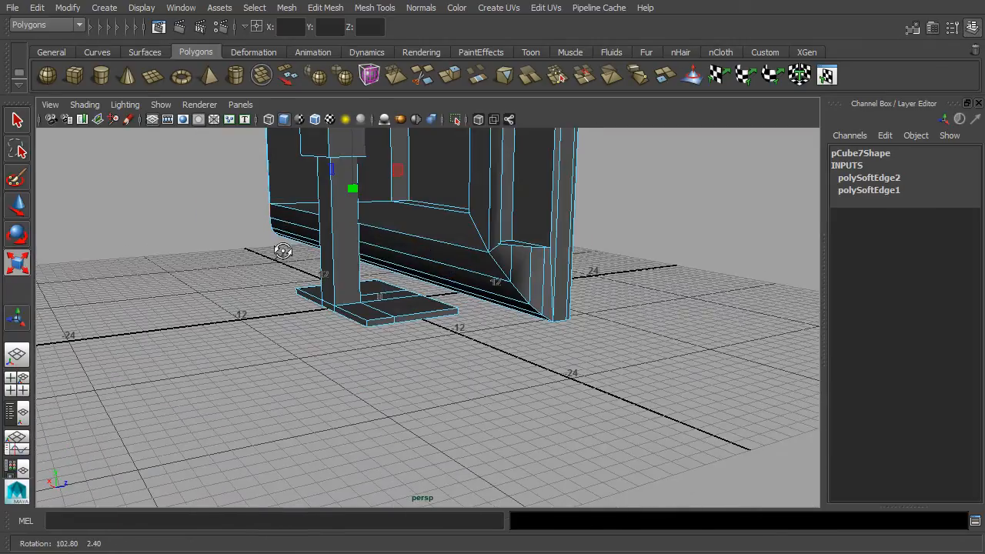
{"action": "left_click", "coordinate": [495, 261], "text": "shift"}
{"action": "middle_click_drag", "start_coordinate": [504, 236], "coordinate": [501, 292], "text": "alt"}
{"action": "left_click", "coordinate": [522, 368], "text": "shift"}
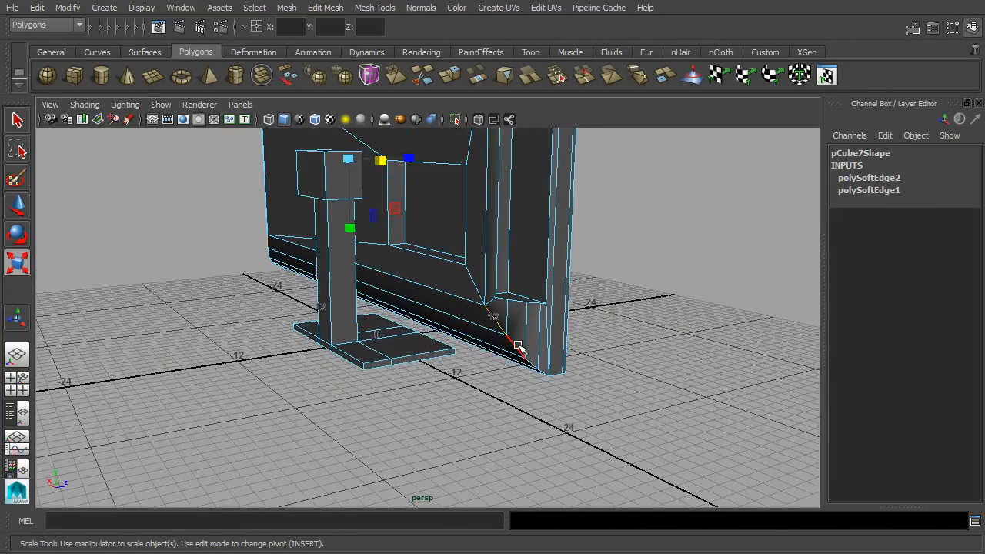
{"action": "left_click_drag", "start_coordinate": [564, 341], "coordinate": [510, 273], "text": "alt"}
{"action": "right_click_drag", "start_coordinate": [510, 273], "coordinate": [588, 341], "text": "alt"}
{"action": "left_click_drag", "start_coordinate": [587, 341], "coordinate": [555, 216], "text": "alt"}
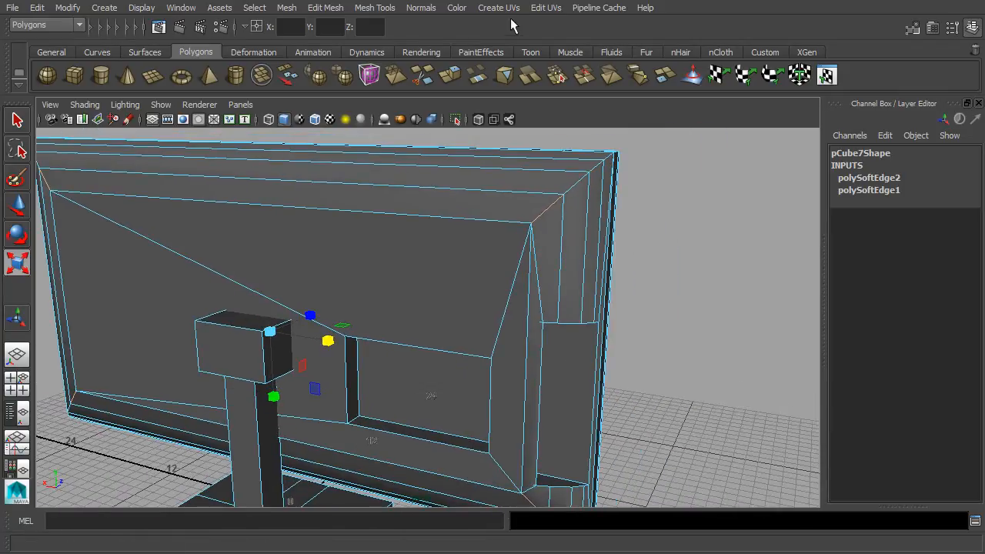
- Soften the normals of the selected diagonal corner edges, then return to Object Mode and deselect
{"action": "left_click", "coordinate": [433, 8]}
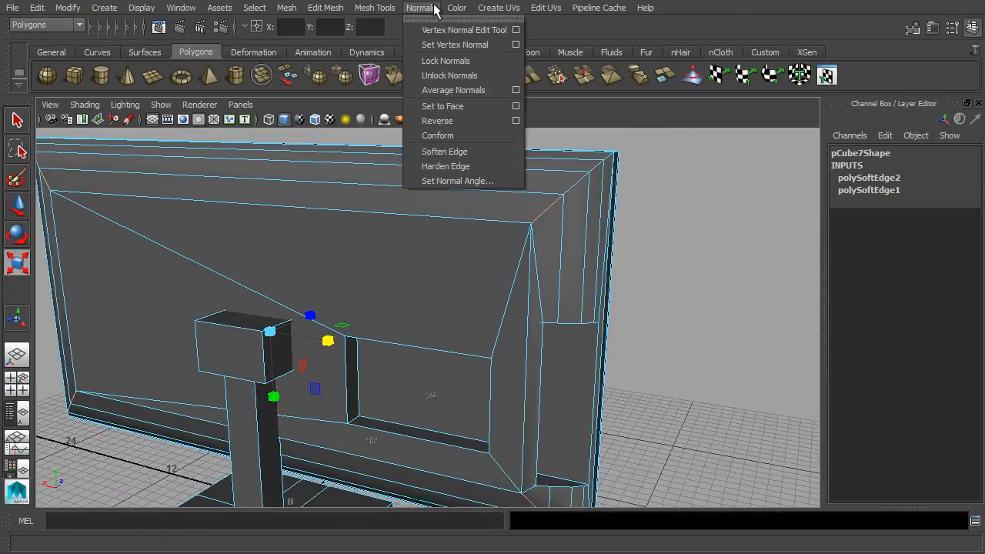
{"action": "left_click", "coordinate": [446, 165]}
{"action": "right_click_drag", "start_coordinate": [531, 192], "coordinate": [590, 168]}
{"action": "left_click", "coordinate": [693, 239]}
- Orbit around the TV to inspect the smoothed shading on the back panel corners
{"action": "scroll", "coordinate": [685, 258], "scroll_direction": "down", "scroll_amount": 3}
{"action": "left_click_drag", "start_coordinate": [582, 307], "coordinate": [561, 330], "text": "alt"}
{"action": "scroll", "coordinate": [562, 328], "scroll_direction": "up", "scroll_amount": 3}
{"action": "middle_click_drag", "start_coordinate": [452, 236], "coordinate": [719, 256], "text": "alt"}
{"action": "left_click_drag", "start_coordinate": [420, 146], "coordinate": [527, 152], "text": "alt"}
{"action": "left_click_drag", "start_coordinate": [425, 184], "coordinate": [502, 338], "text": "alt"}
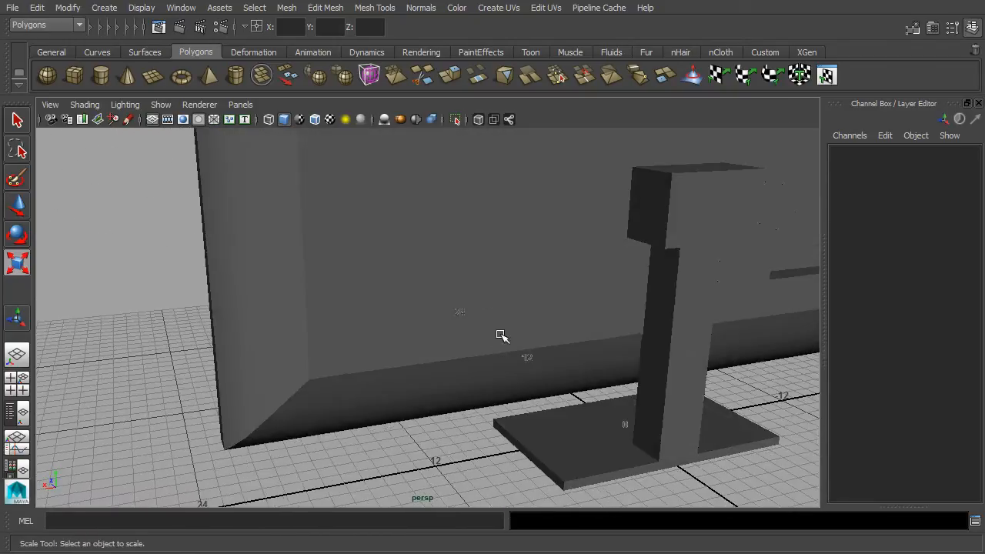
{"action": "middle_click_drag", "start_coordinate": [463, 231], "coordinate": [486, 401], "text": "alt"}
{"action": "left_click_drag", "start_coordinate": [446, 297], "coordinate": [473, 347], "text": "alt"}
{"action": "left_click_drag", "start_coordinate": [573, 314], "coordinate": [568, 346], "text": "alt"}
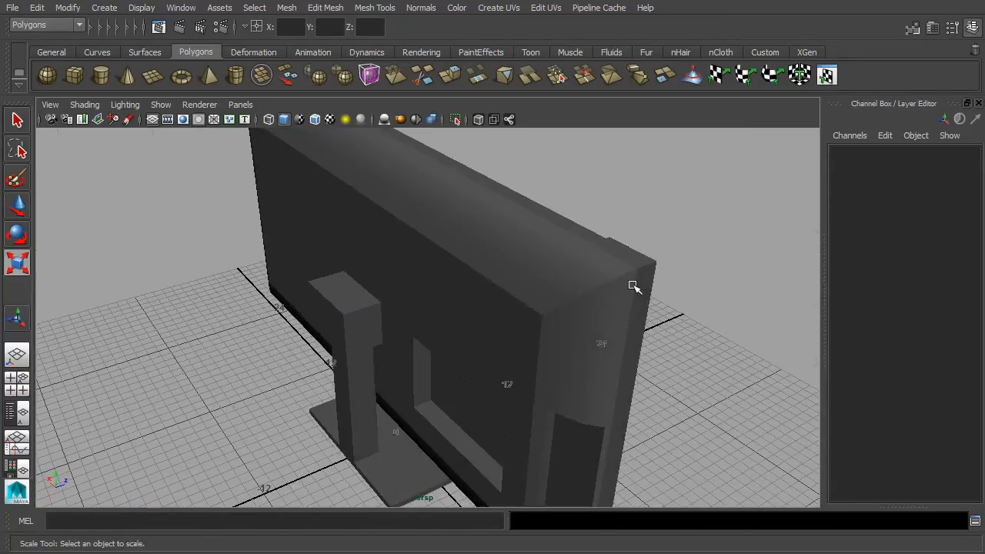
{"action": "left_click_drag", "start_coordinate": [585, 293], "coordinate": [719, 278], "text": "alt"}
{"action": "scroll", "coordinate": [677, 270], "scroll_direction": "up", "scroll_amount": 2}
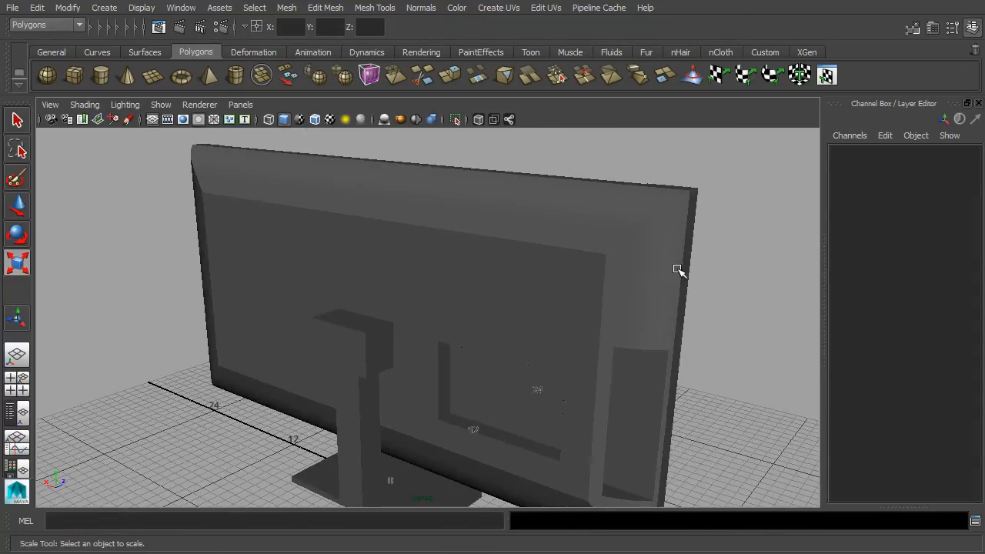
{"action": "left_click_drag", "start_coordinate": [662, 253], "coordinate": [442, 257], "text": "alt"}
{"action": "mouse_move", "coordinate": [677, 266]}
{"action": "left_mouse_down", "text": "alt"}
{"action": "mouse_move", "coordinate": [693, 242]}
{"action": "mouse_move", "coordinate": [523, 253]}
{"action": "left_mouse_up", "text": "alt"}
{"action": "scroll", "coordinate": [522, 252], "scroll_direction": "up", "scroll_amount": 1}
- Delete the TV mesh's construction history and increment-save the scene as tv.0004.ma
{"action": "left_click", "coordinate": [523, 251]}
{"action": "scroll", "coordinate": [639, 262], "scroll_direction": "down", "scroll_amount": 1}
{"action": "left_click_drag", "start_coordinate": [639, 261], "coordinate": [486, 255], "text": "alt"}
{"action": "left_click", "coordinate": [37, 8]}
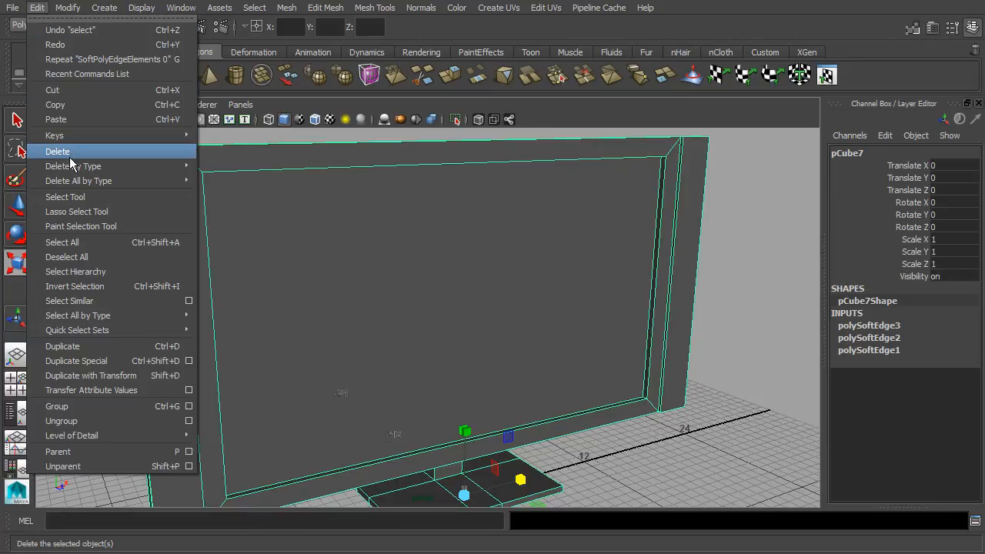
{"action": "mouse_move", "coordinate": [72, 165]}
{"action": "left_click", "coordinate": [237, 171]}
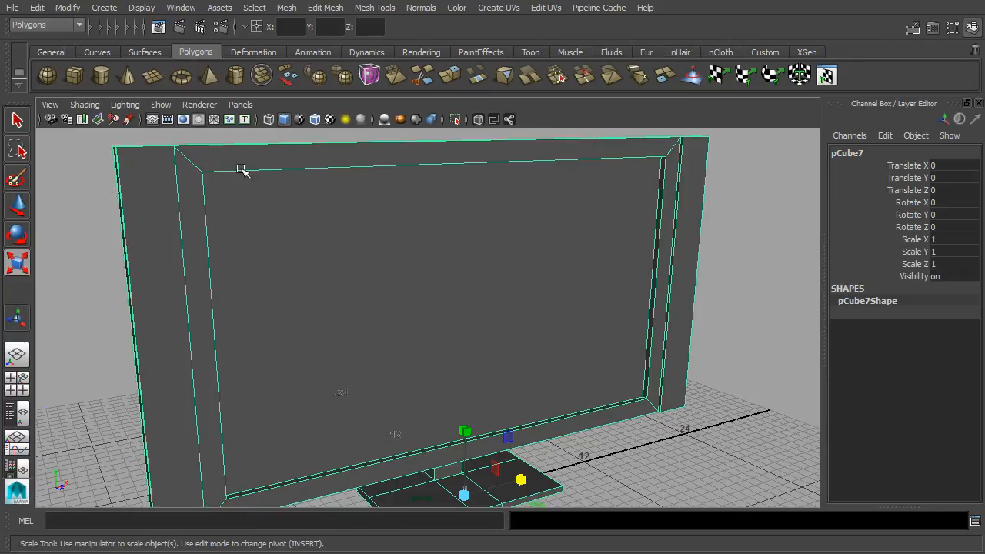
{"action": "left_click", "coordinate": [12, 10]}
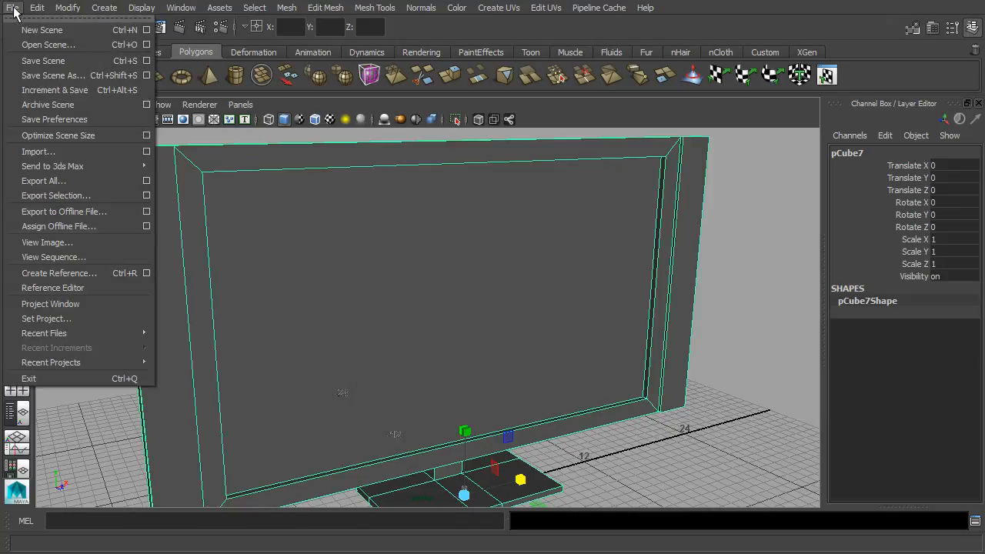
{"action": "left_click", "coordinate": [69, 92]}
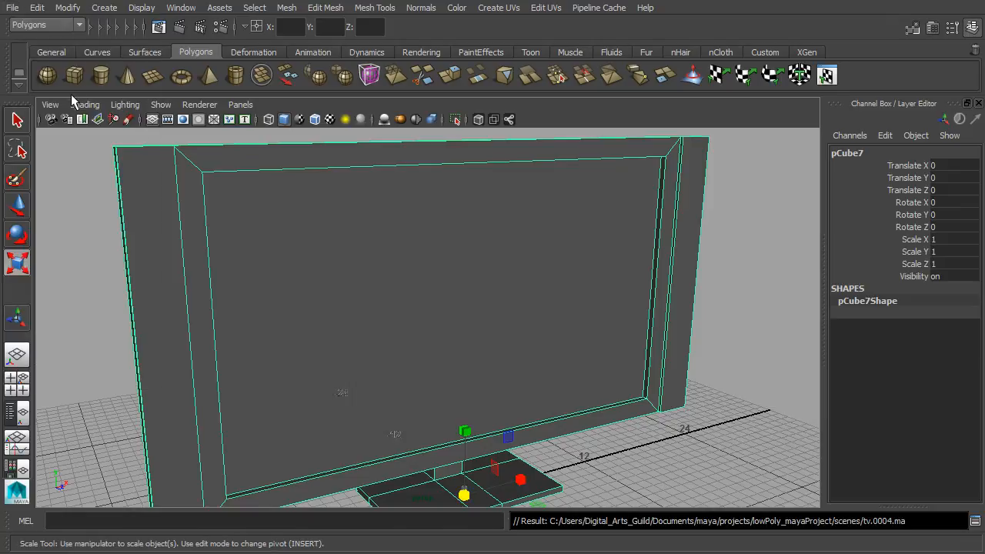